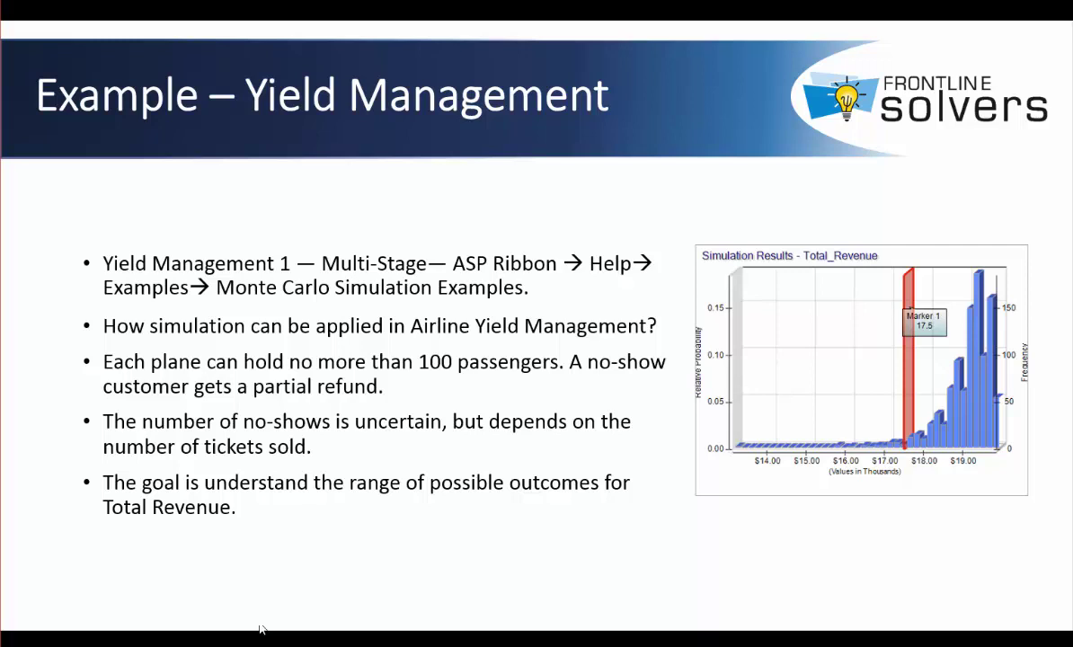
- Exit the Yield Management slide show and switch to the Excel workbook
key(alt+Tab)
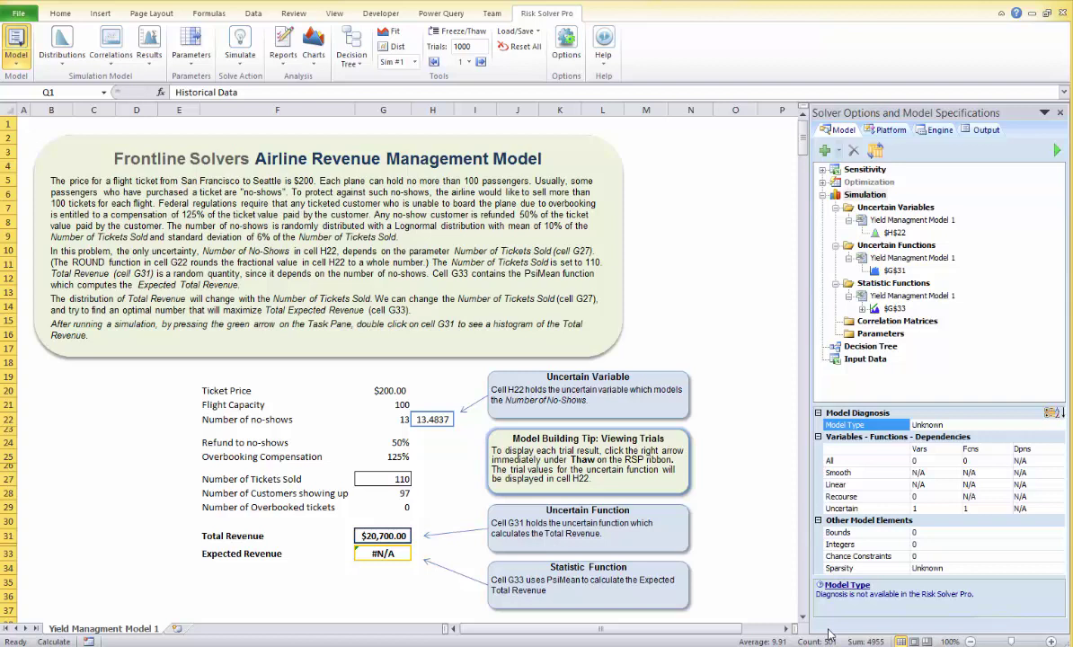
click(17, 41)
click(17, 41)
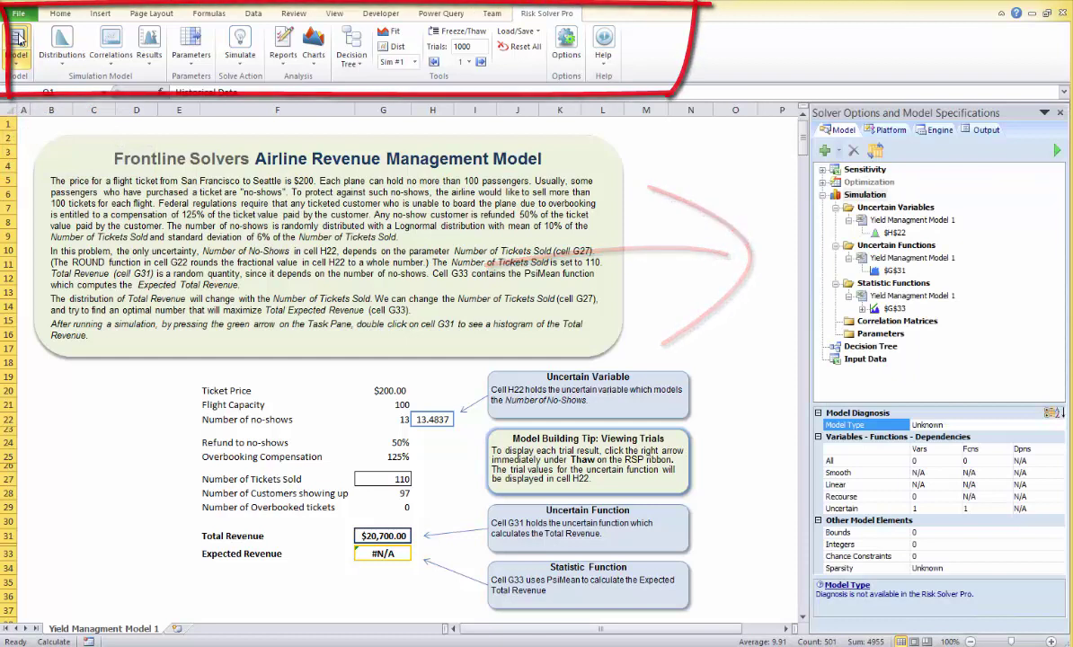
click(60, 72)
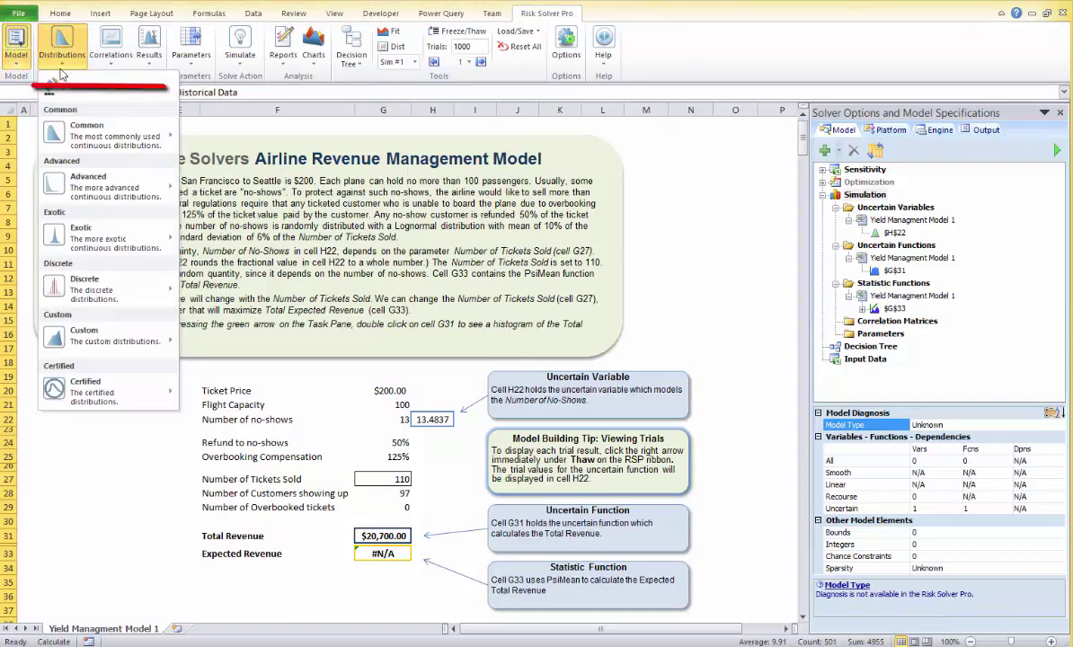
mouse_move(70, 131)
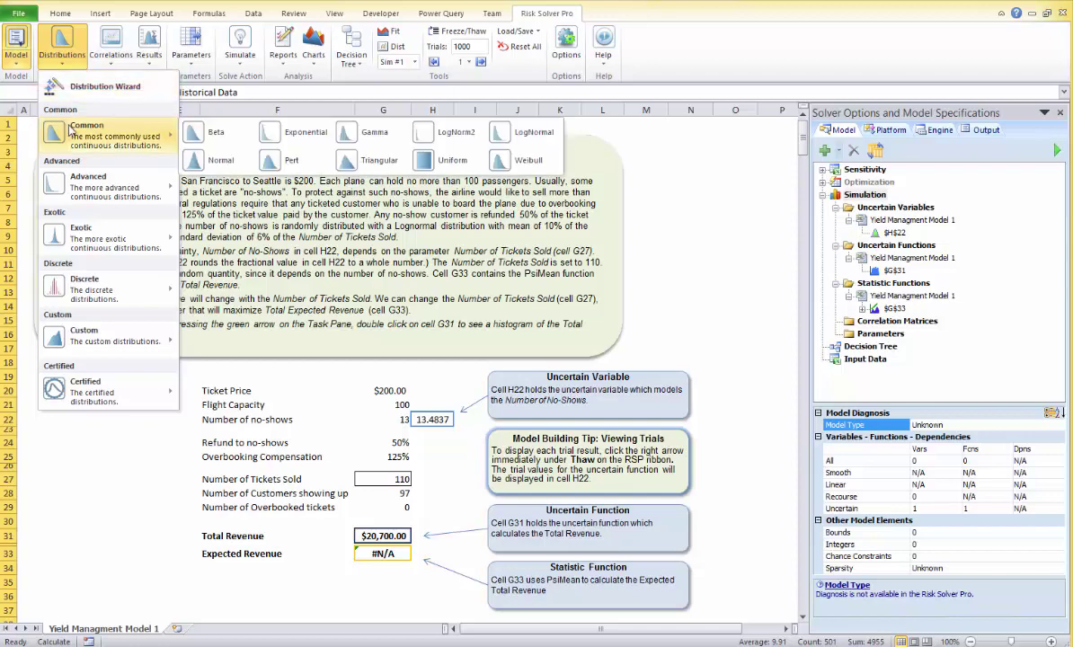
click(111, 56)
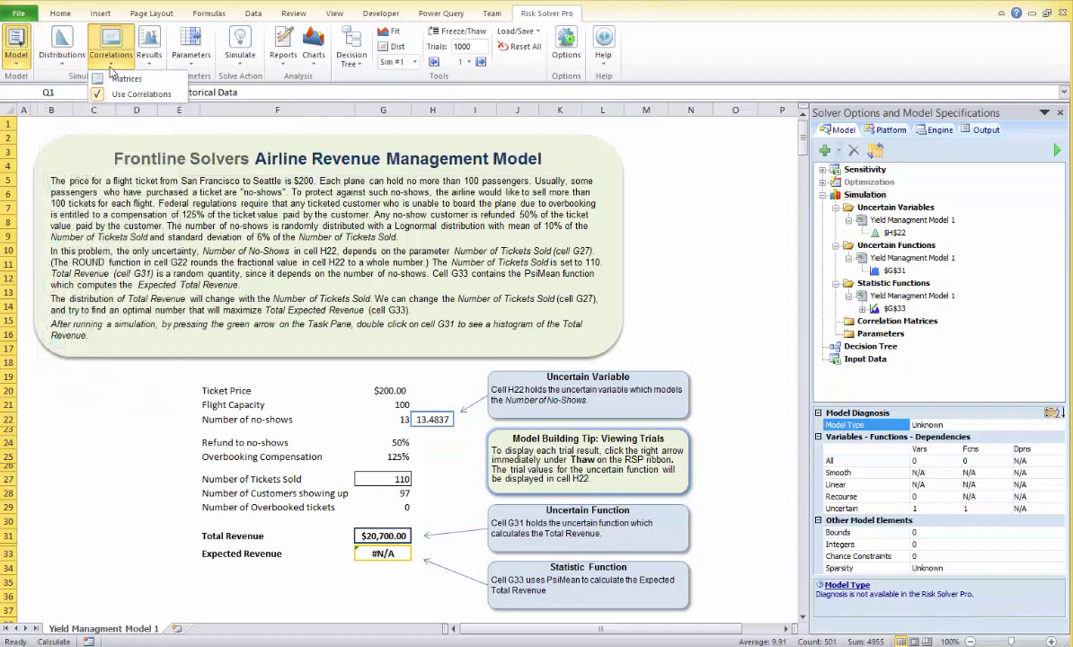
click(149, 50)
click(62, 50)
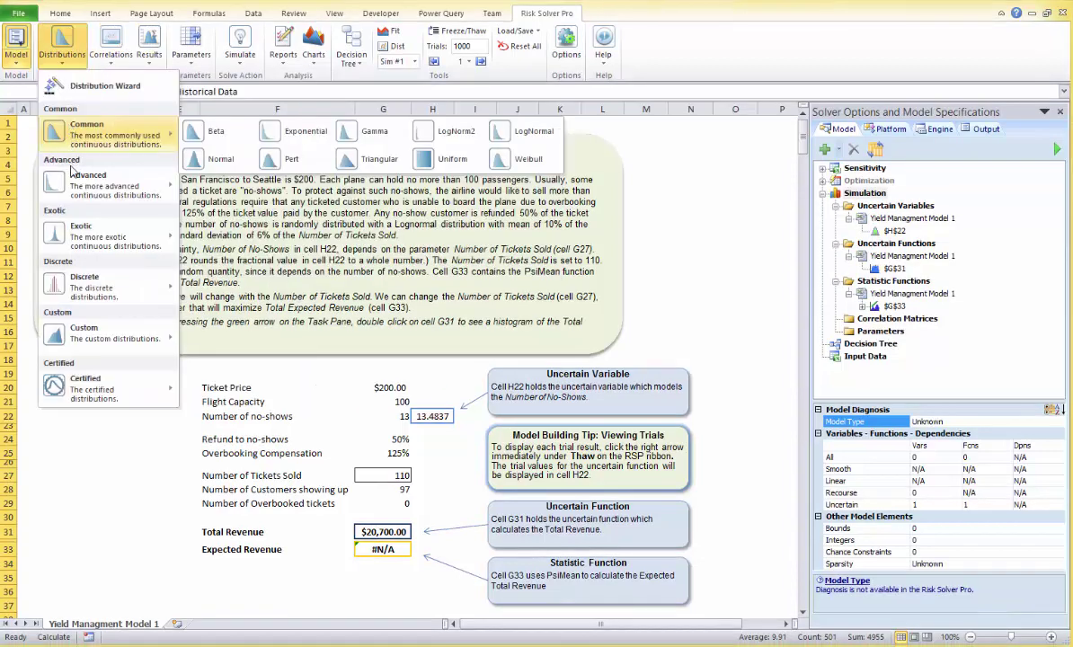
mouse_move(78, 186)
click(150, 49)
mouse_move(157, 157)
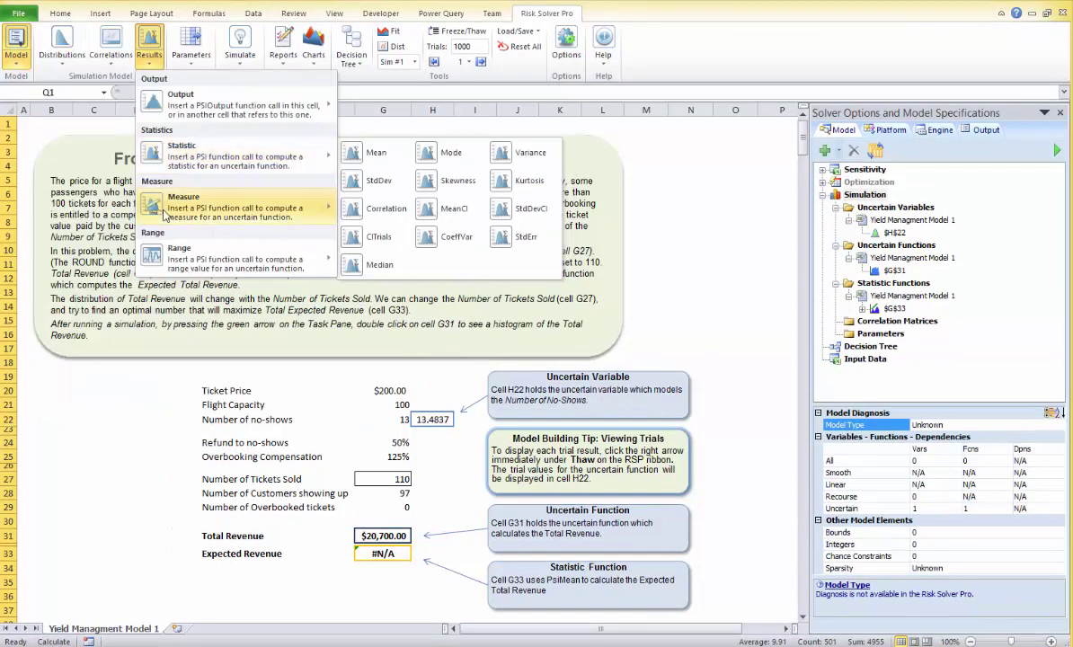
mouse_move(164, 213)
mouse_move(186, 254)
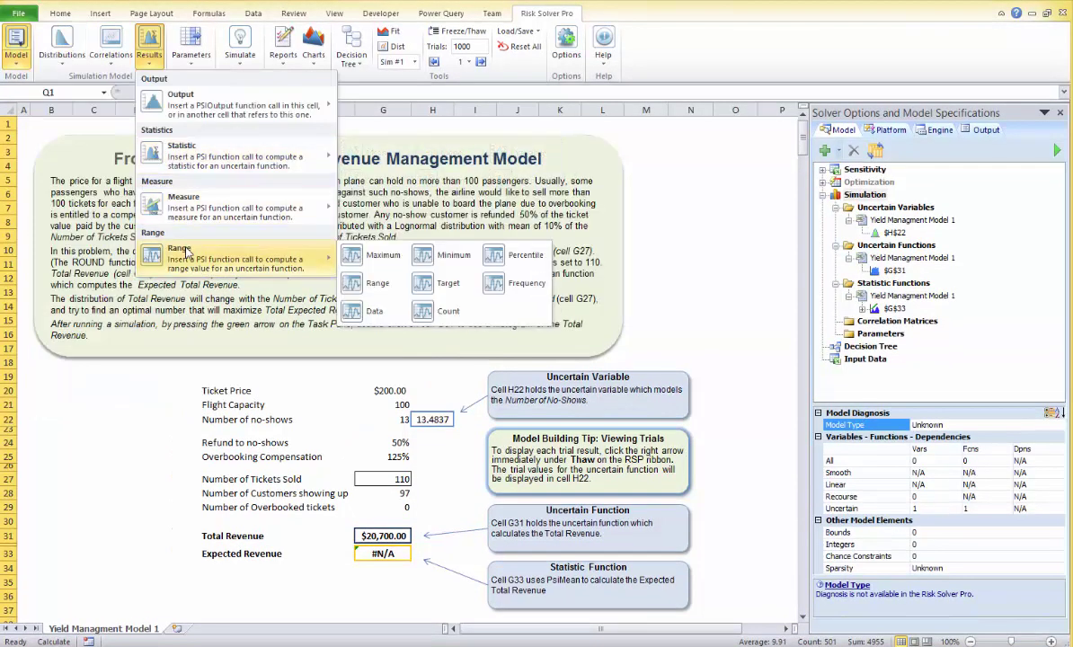
click(183, 68)
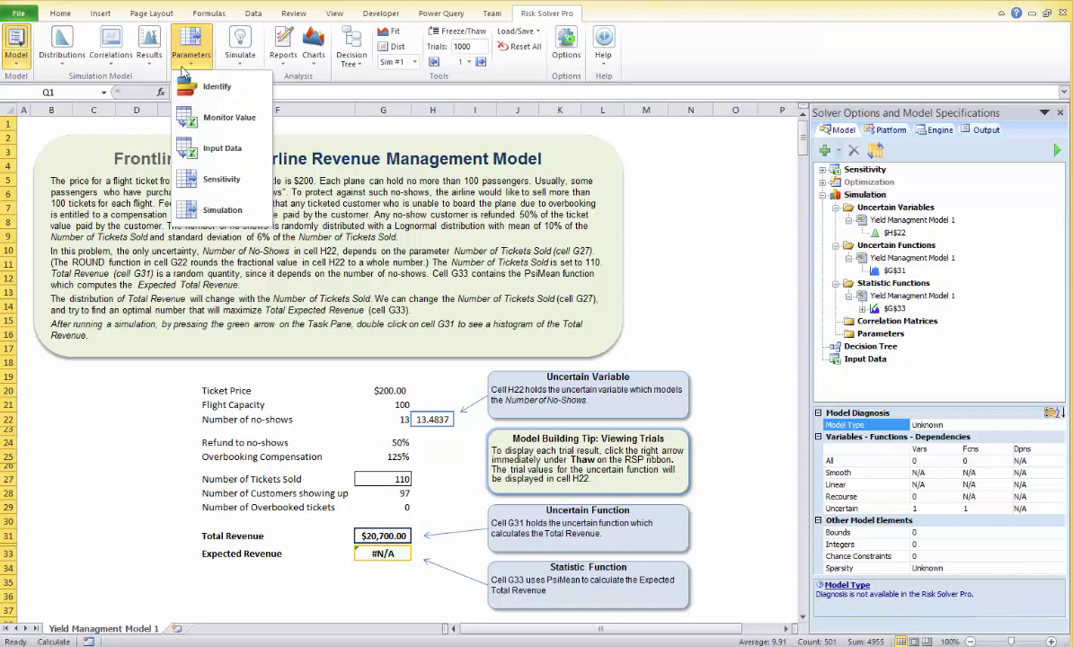
click(183, 70)
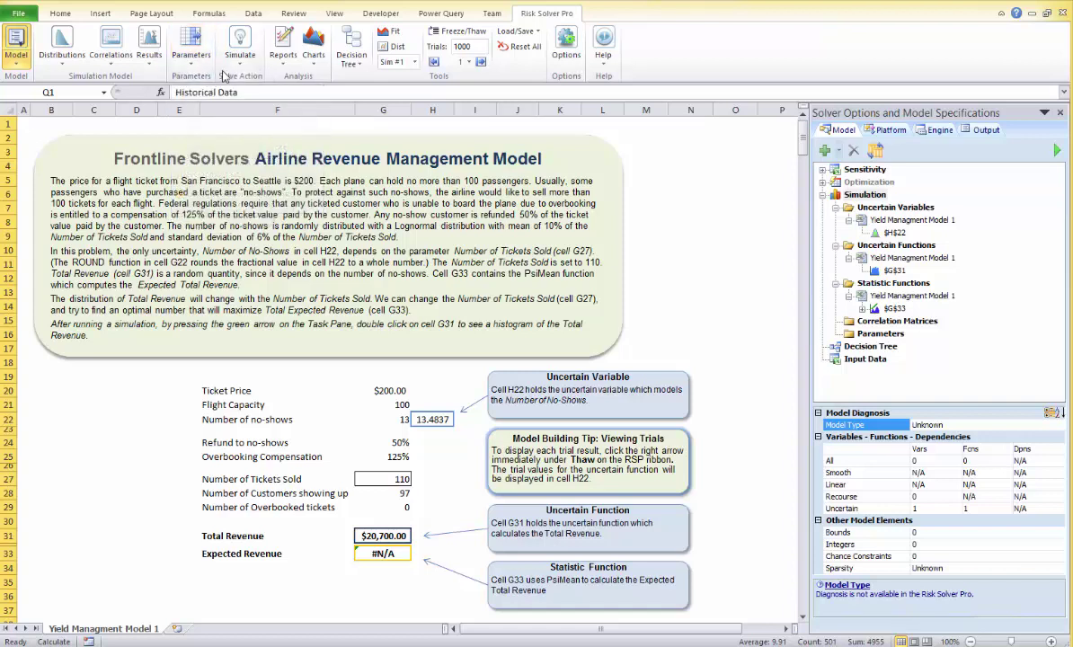
click(284, 63)
click(312, 61)
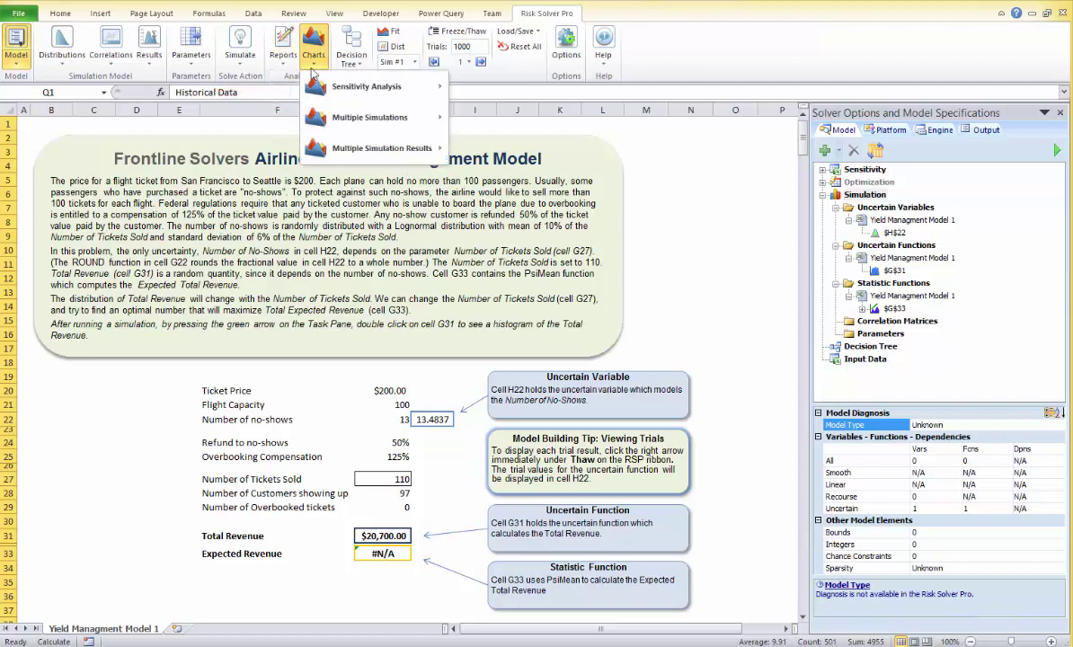
click(312, 71)
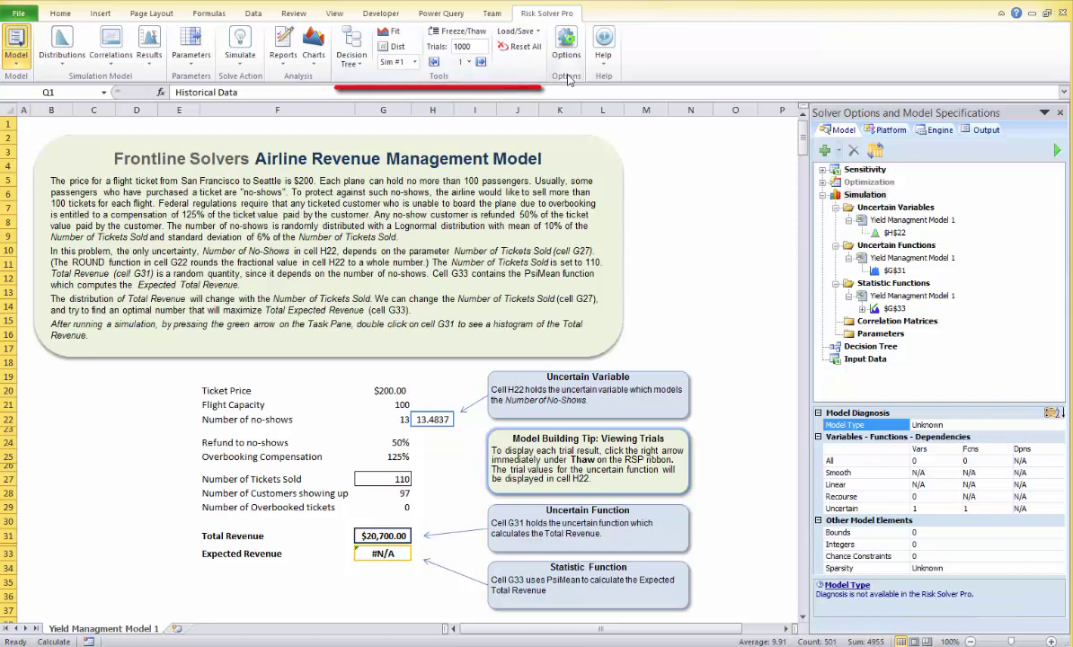
click(602, 66)
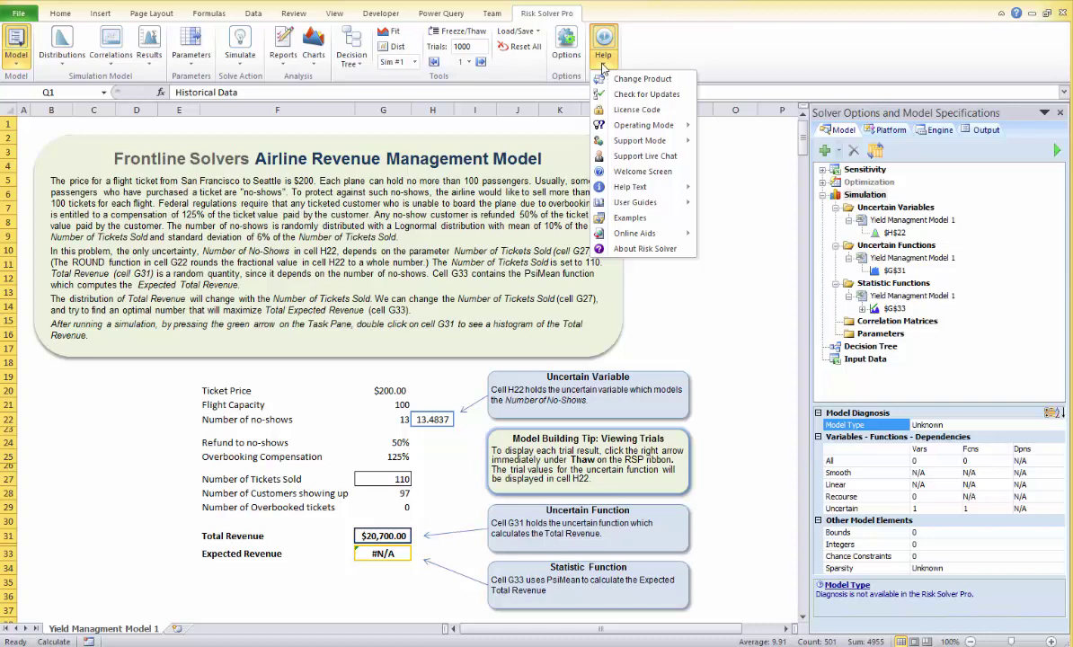
click(603, 67)
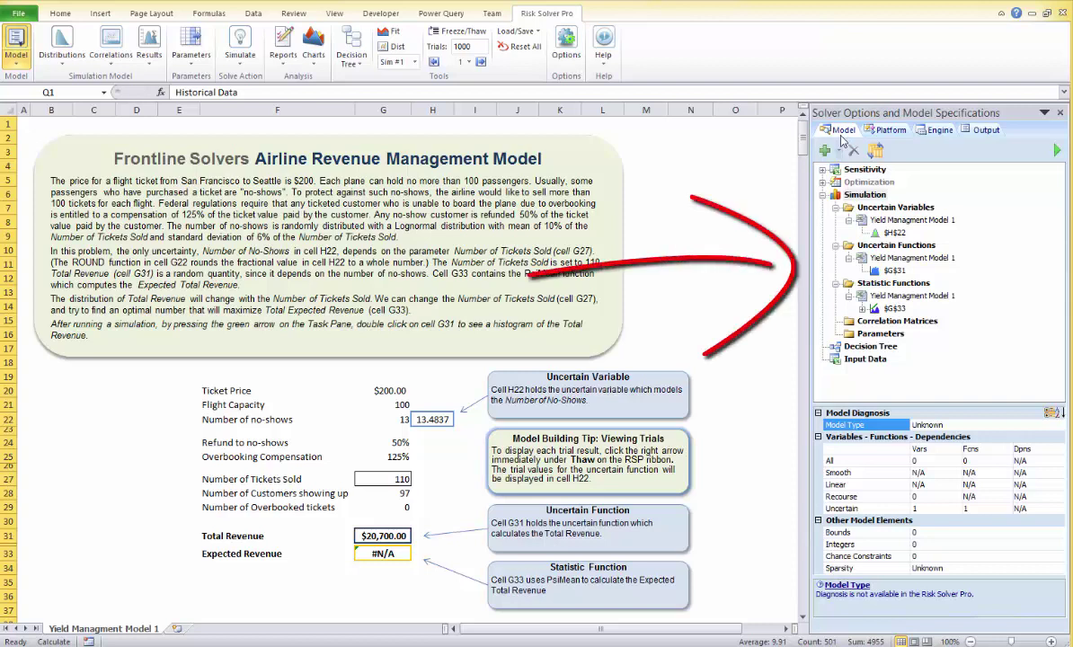
- Review the Platform, Engine and Output settings in the task pane, showing Expected Revenue $20,443.60
click(884, 132)
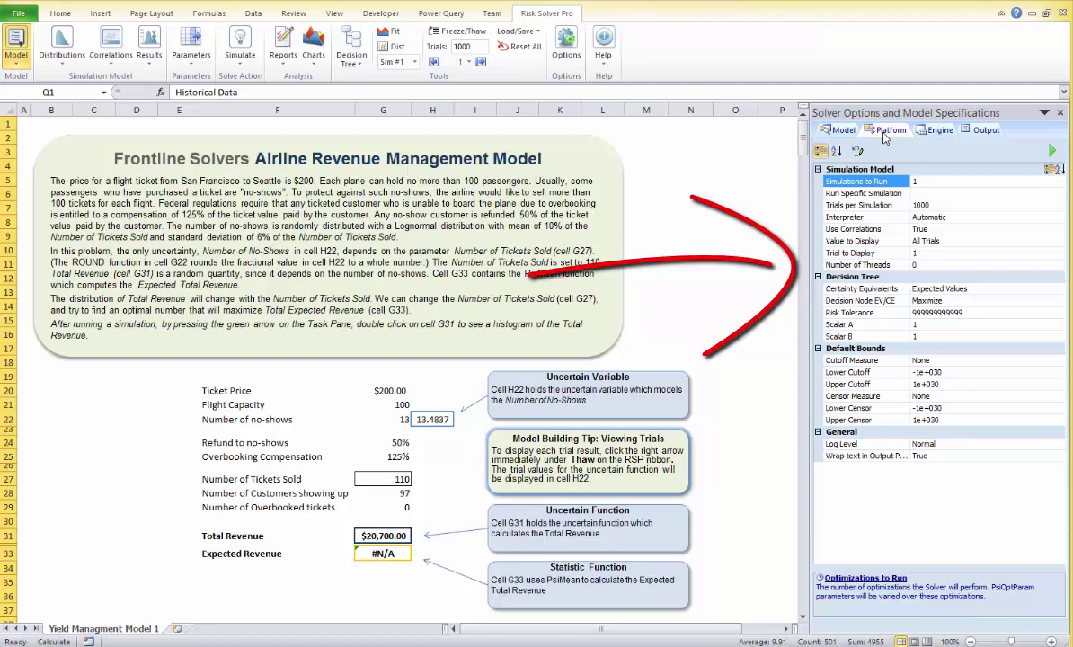
click(934, 132)
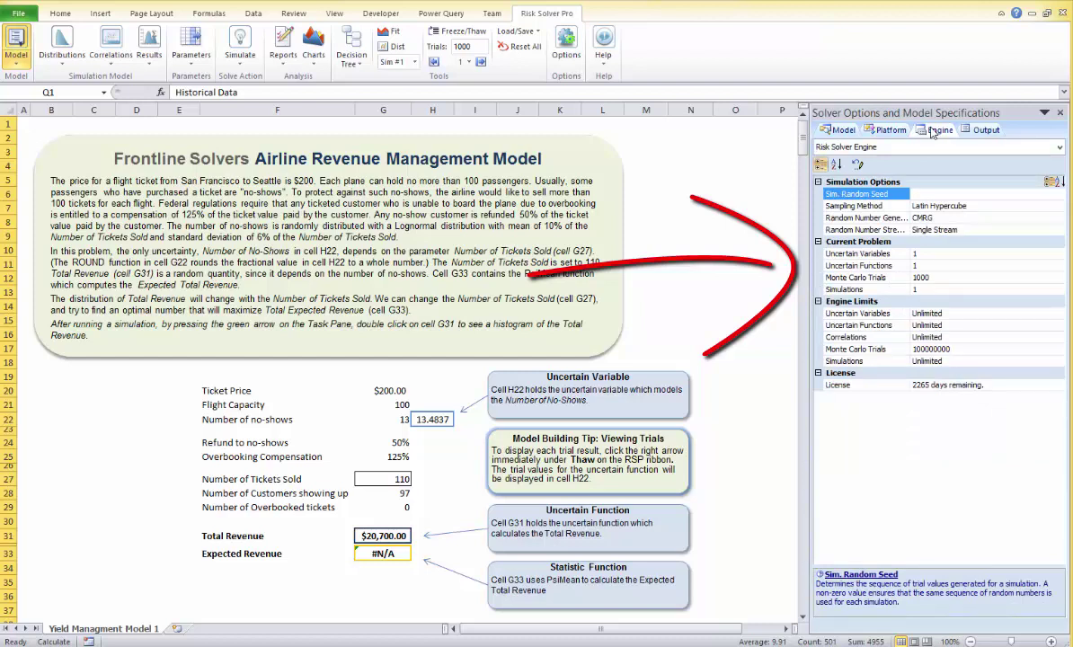
click(984, 131)
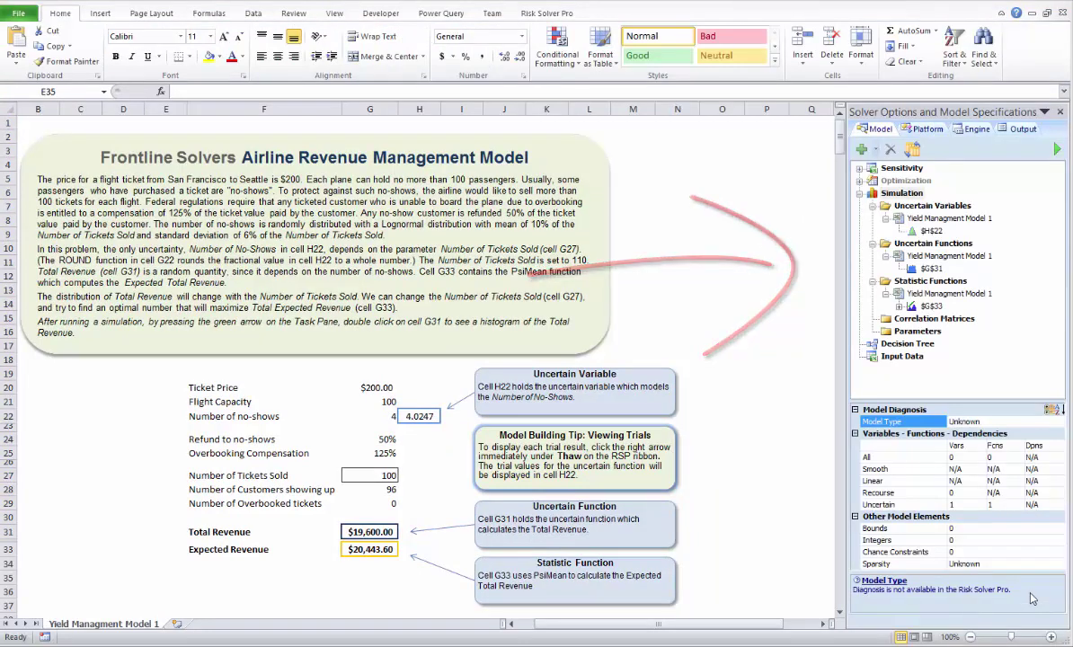
- From Risk Solver Pro Help > Examples, open Yield Management Model 1 under Monte Carlo Simulation Examples
click(546, 13)
click(601, 65)
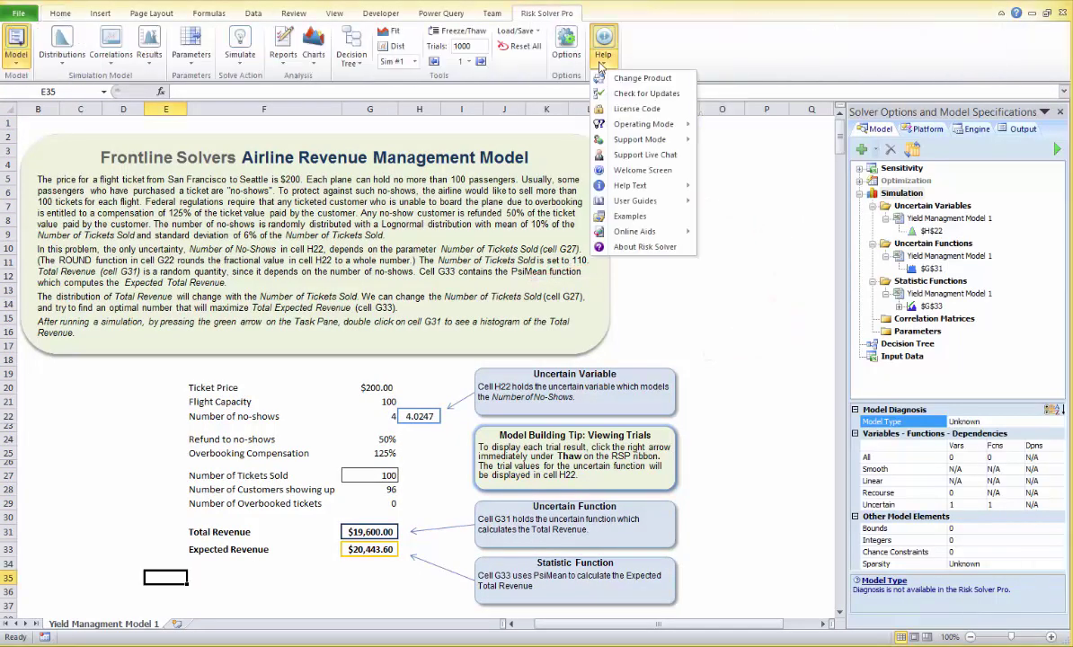
click(620, 212)
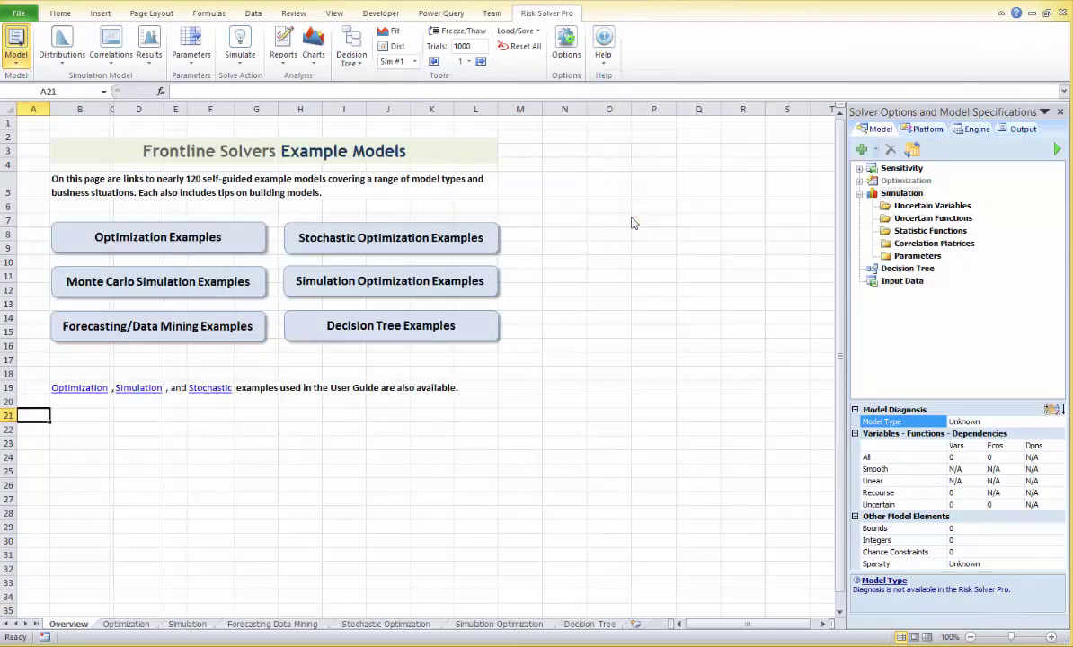
click(130, 280)
scroll(132, 284, down, 7)
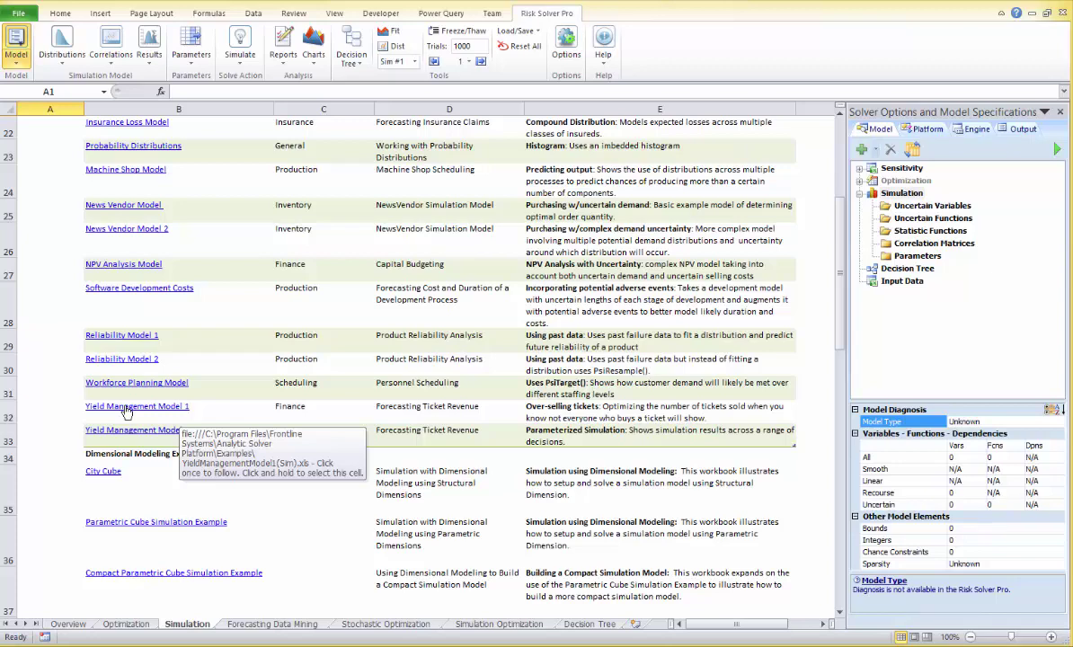
click(127, 409)
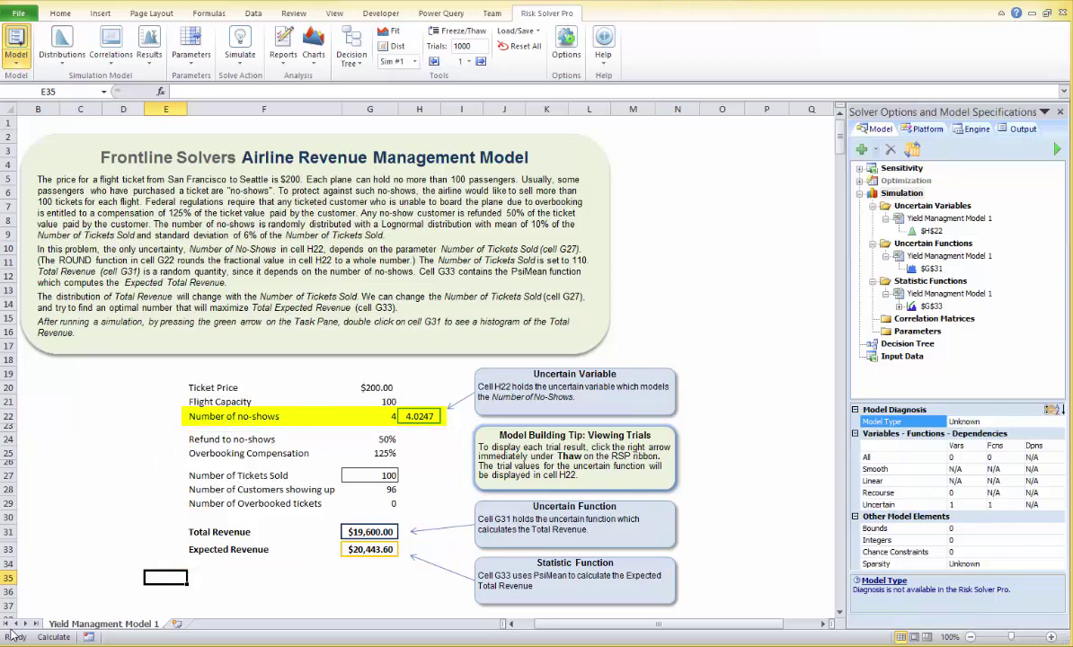
- Preview the no-shows distribution in H22, then open its full chart dialog
click(419, 416)
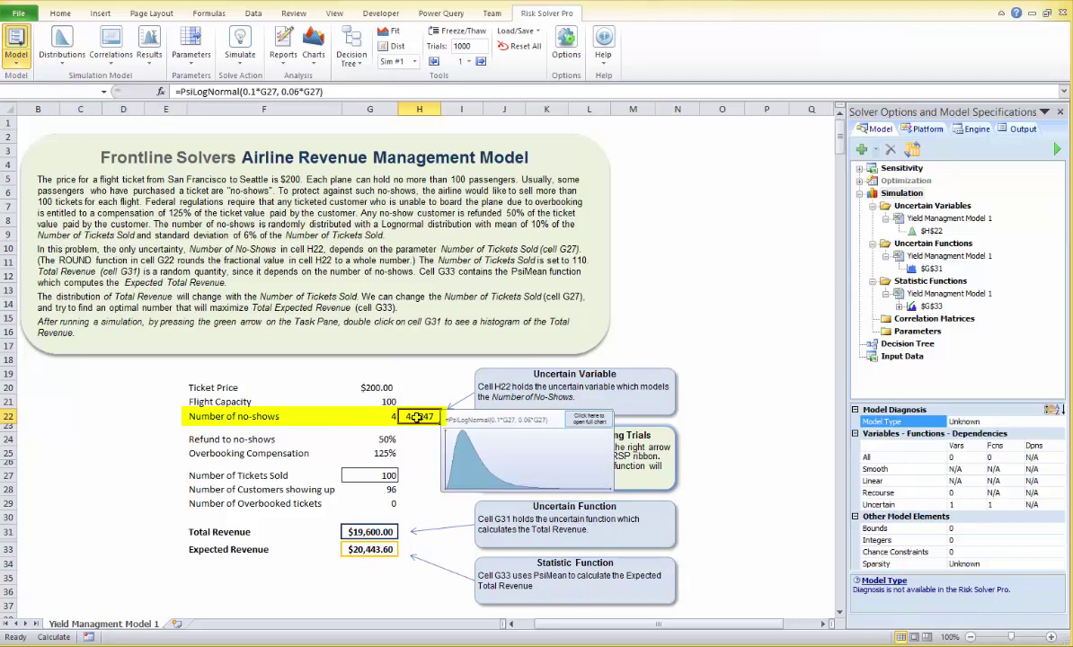
key(Left)
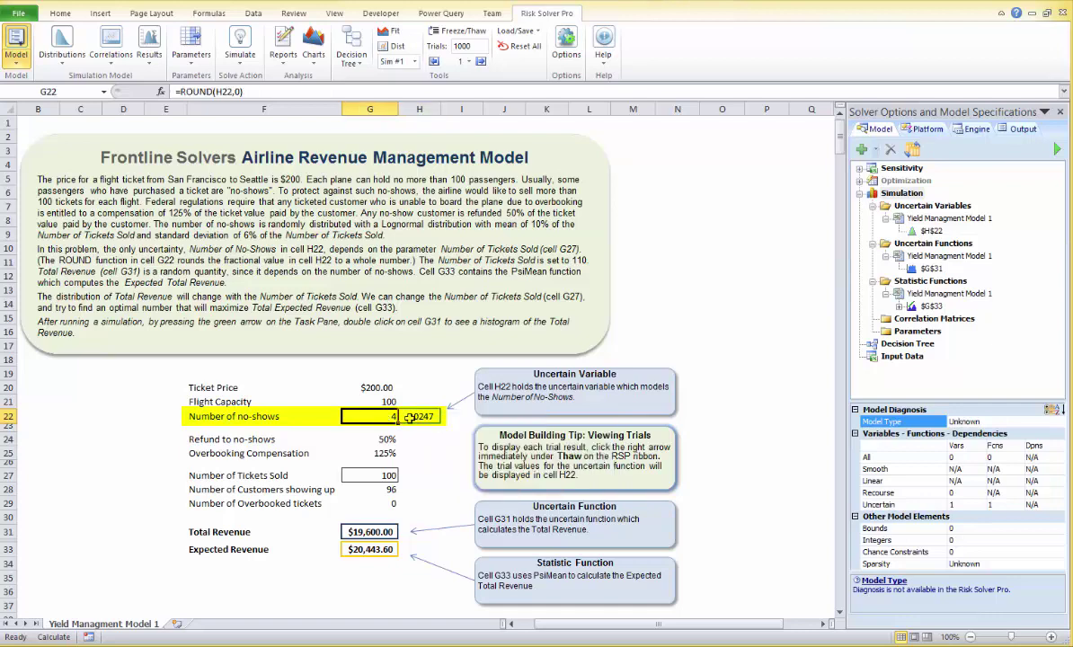
double_click(410, 416)
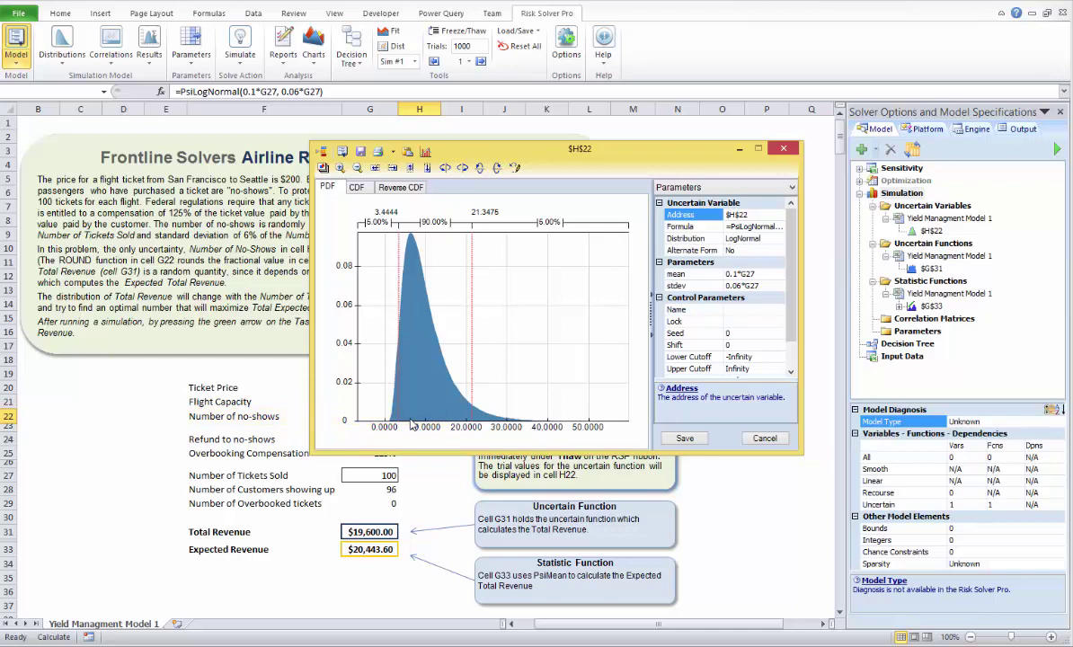
- View the cumulative and reverse cumulative curves, then the summary statistics and percentiles
click(352, 186)
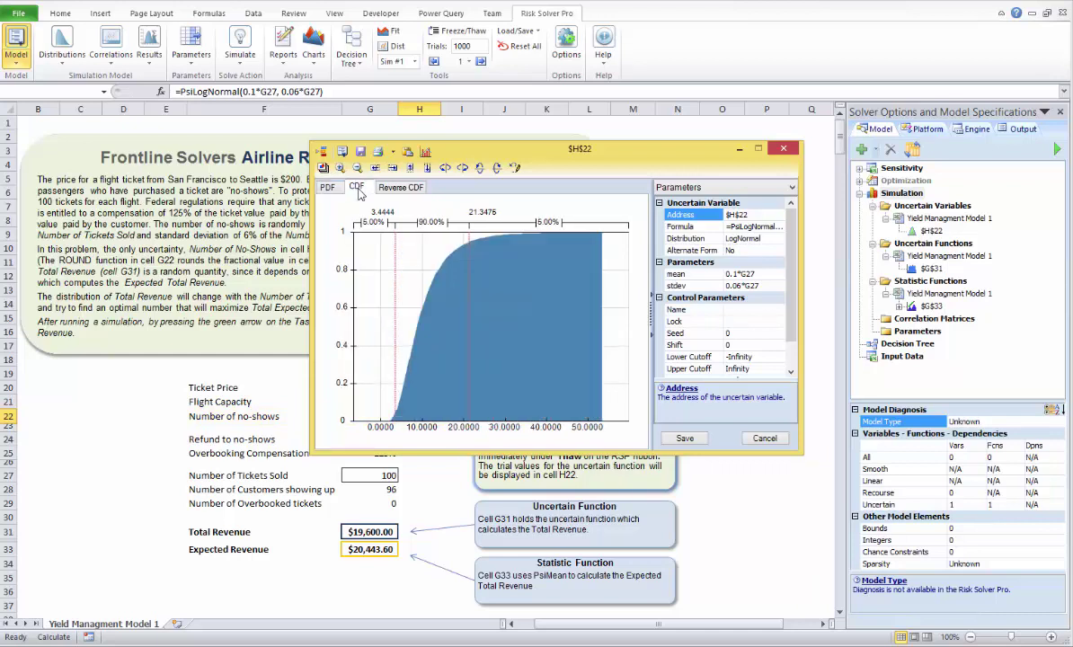
click(395, 187)
click(723, 187)
click(753, 214)
click(723, 187)
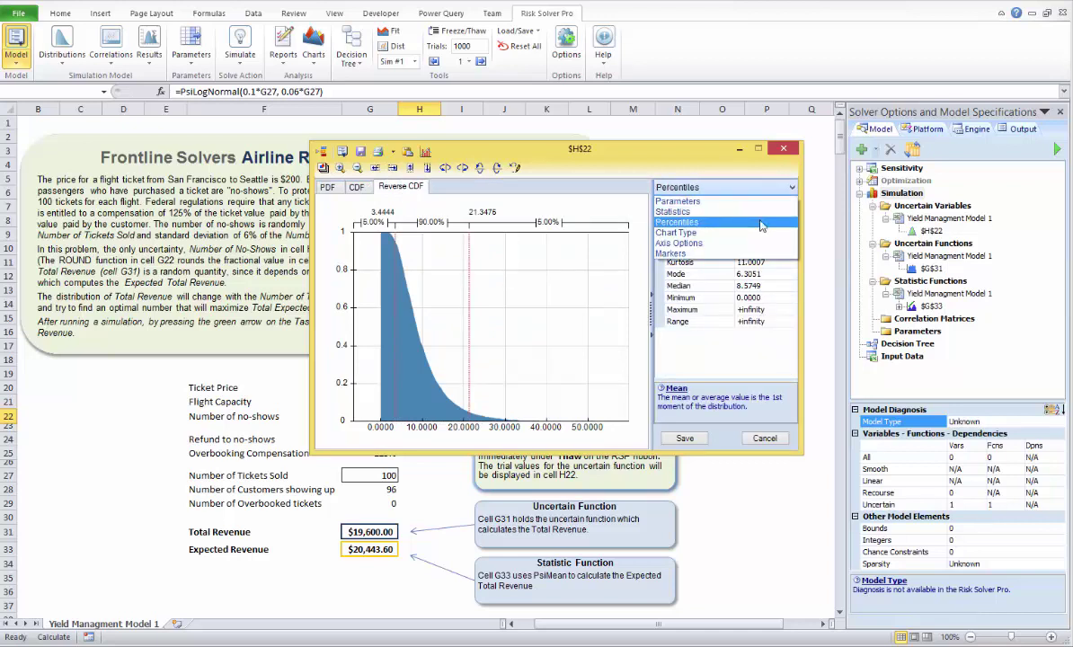
click(759, 226)
- Show the chart's Axis Options, then close the H22 chart without saving changes
click(723, 187)
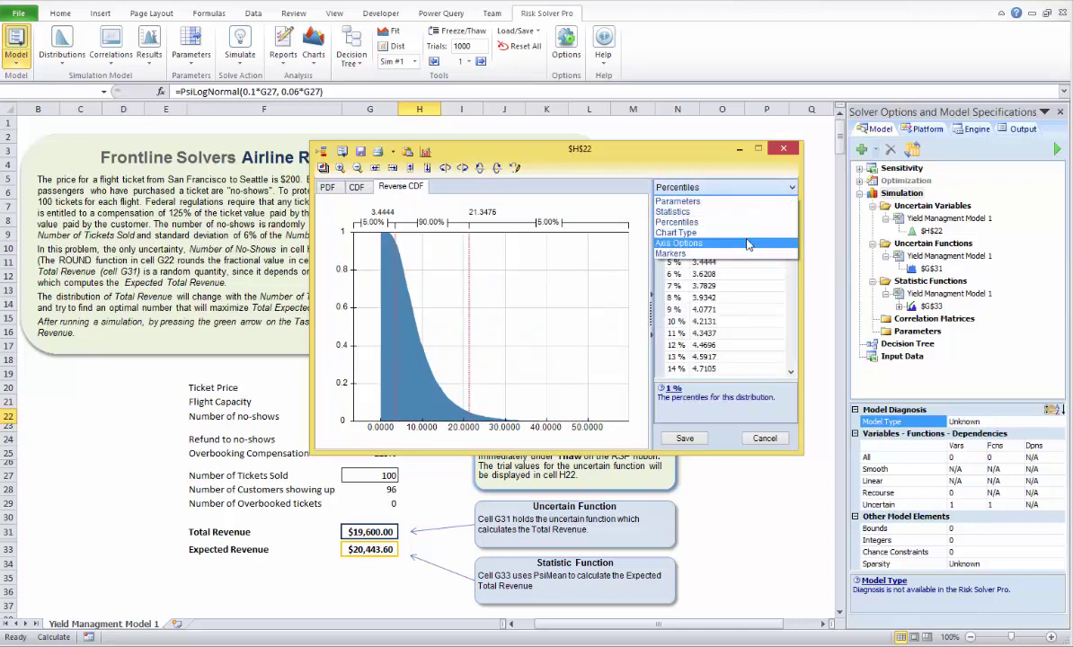
click(699, 231)
click(774, 189)
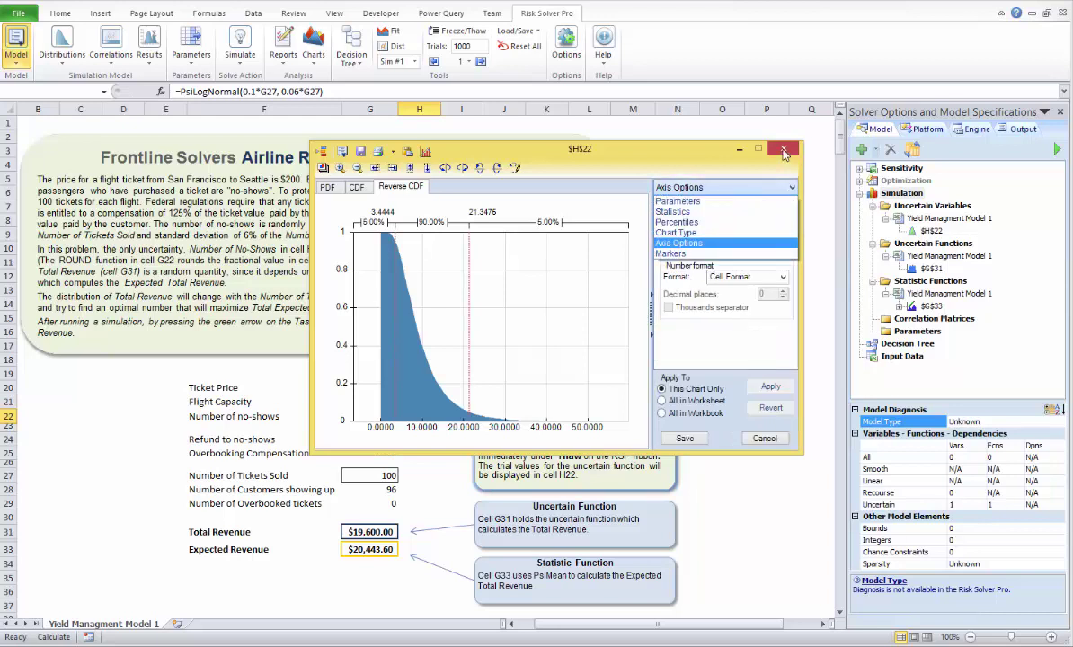
click(782, 149)
click(583, 355)
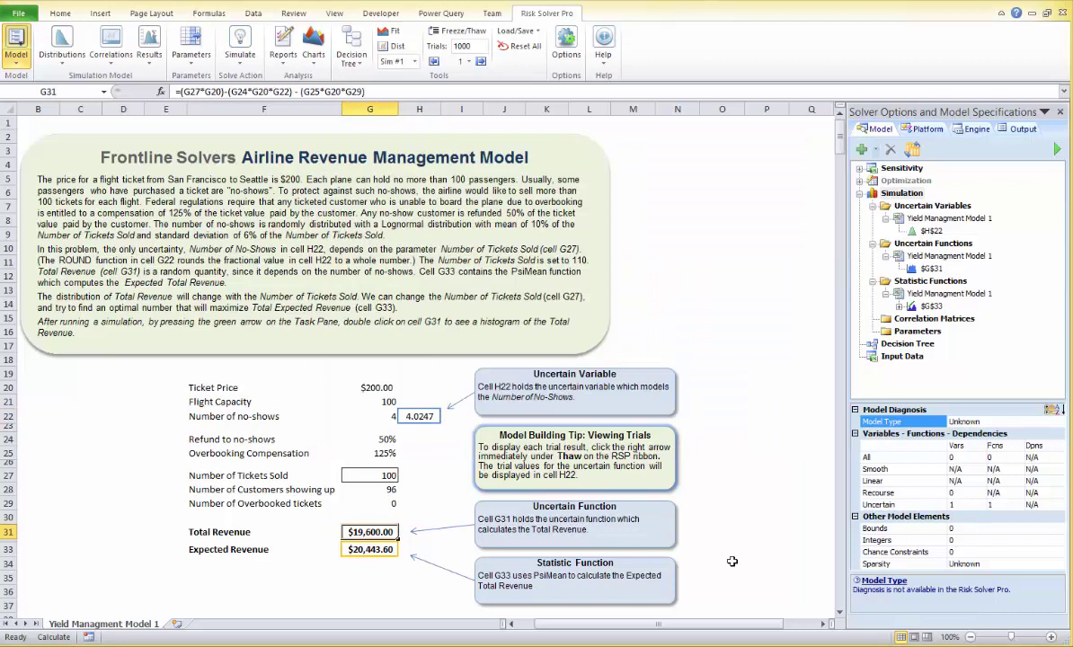
- Check G33's =PsiMean(G31) formula, then scroll right and select R2 in Historical Data
click(359, 549)
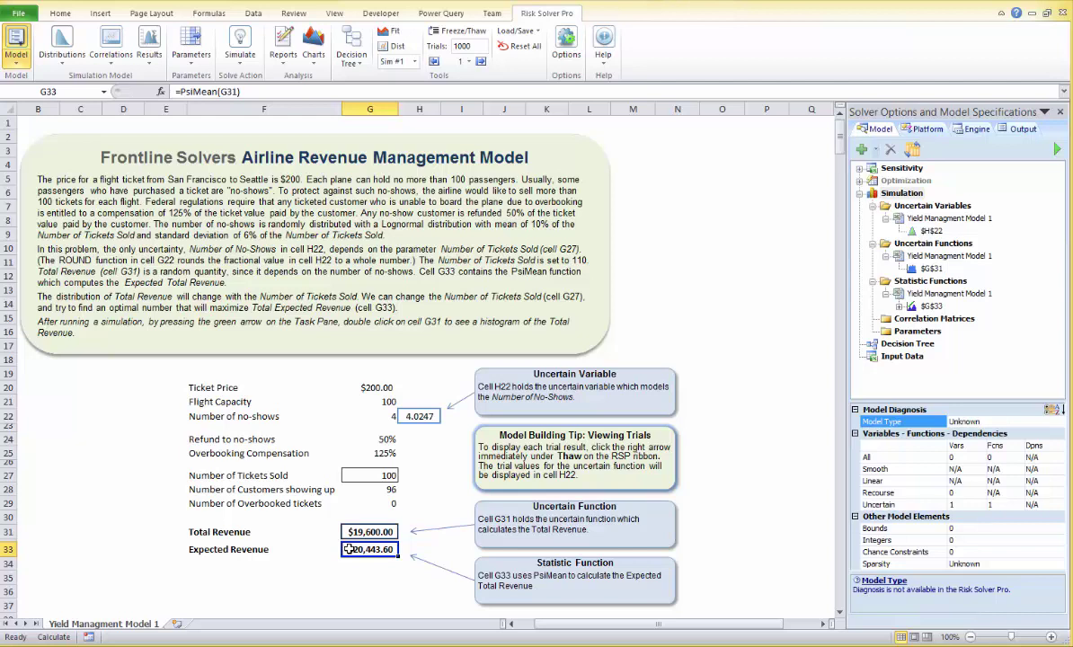
scroll(768, 128, right, 2)
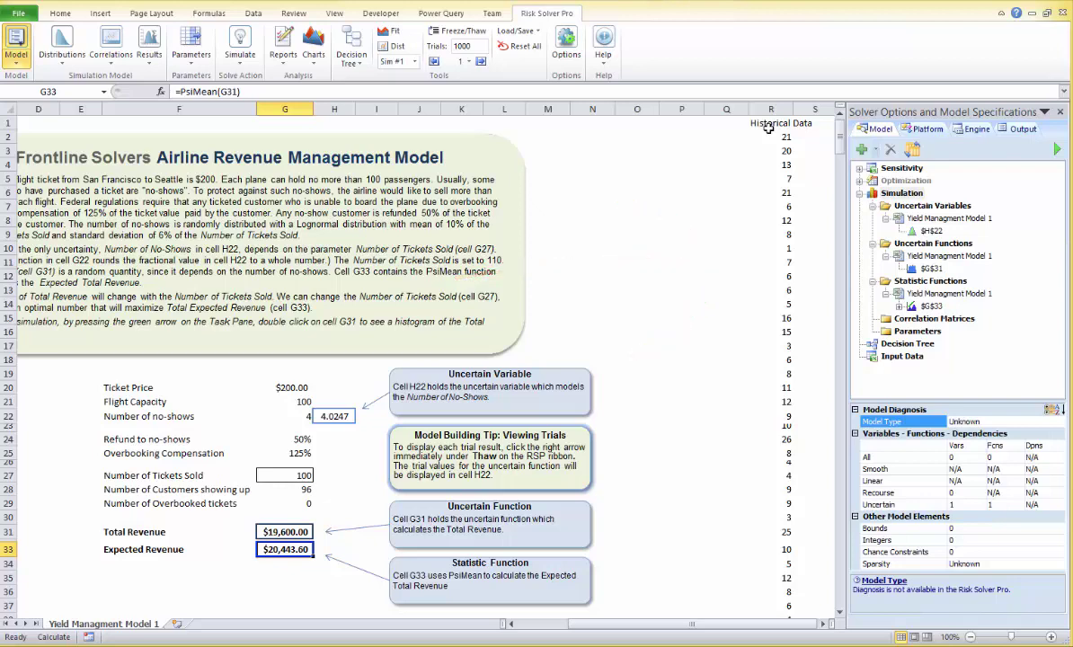
click(782, 136)
- Select the historical no-show values R2:R501 and launch the Distribution Wizard from Distributions
key(ctrl+shift+Down)
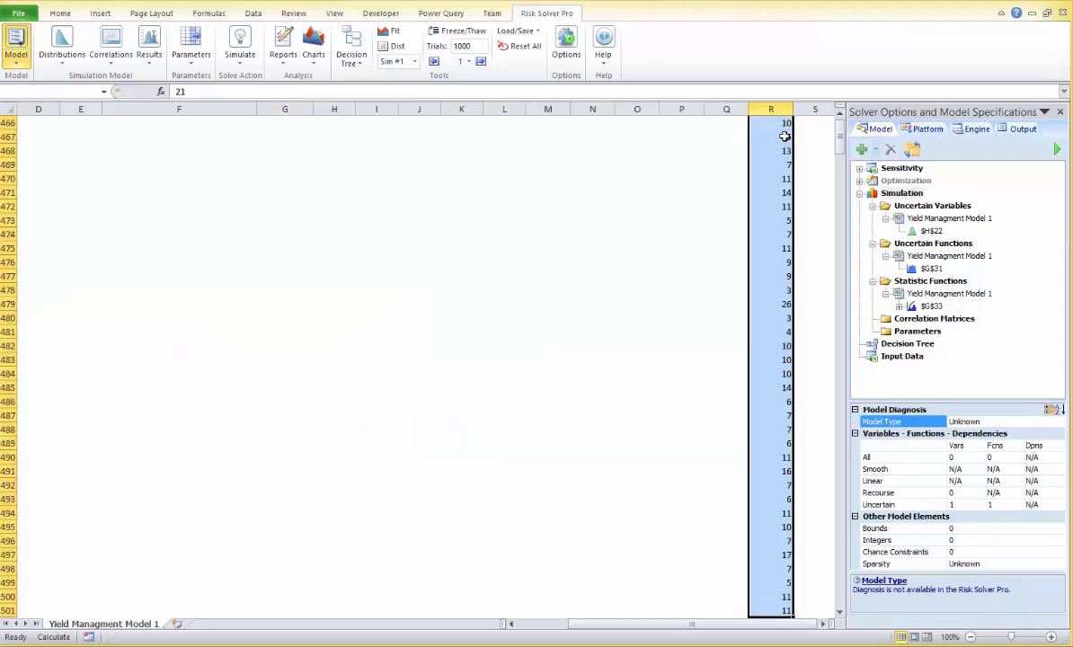
key(ctrl+BackSpace)
click(61, 46)
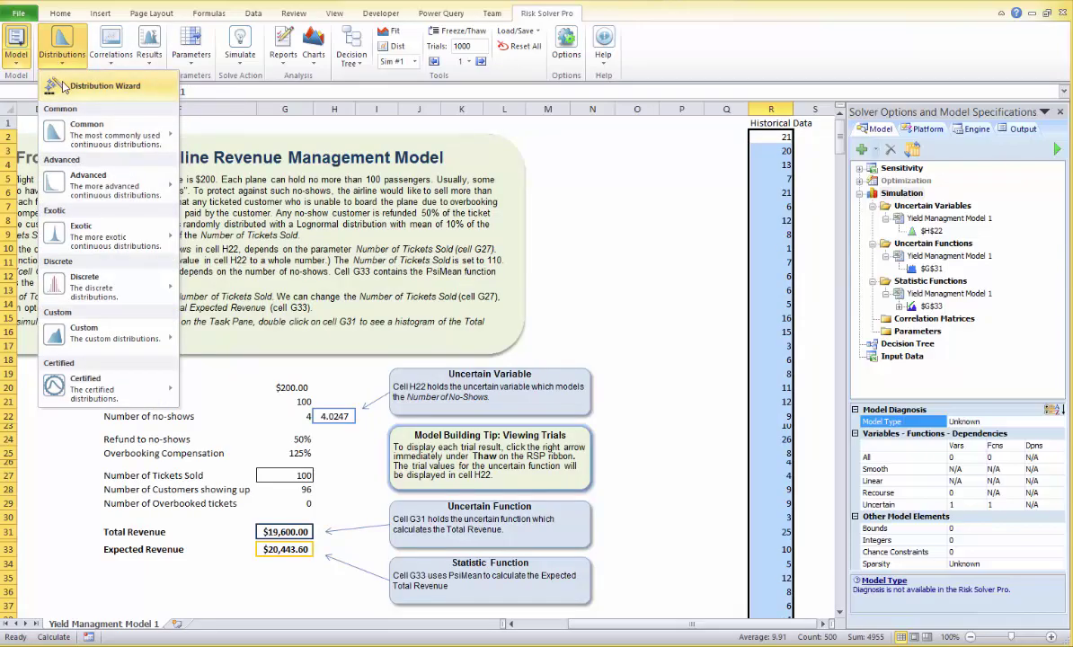
click(63, 86)
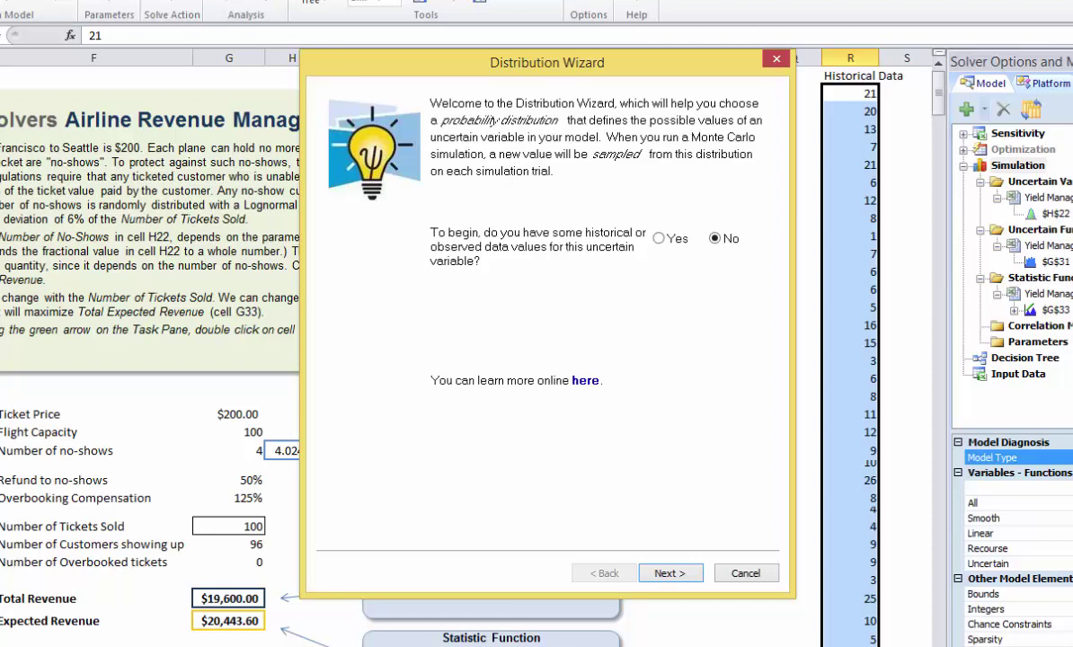
- Confirm historical data in $R$2:$R$501, choose Continuous values, and keep Fit the data
click(659, 239)
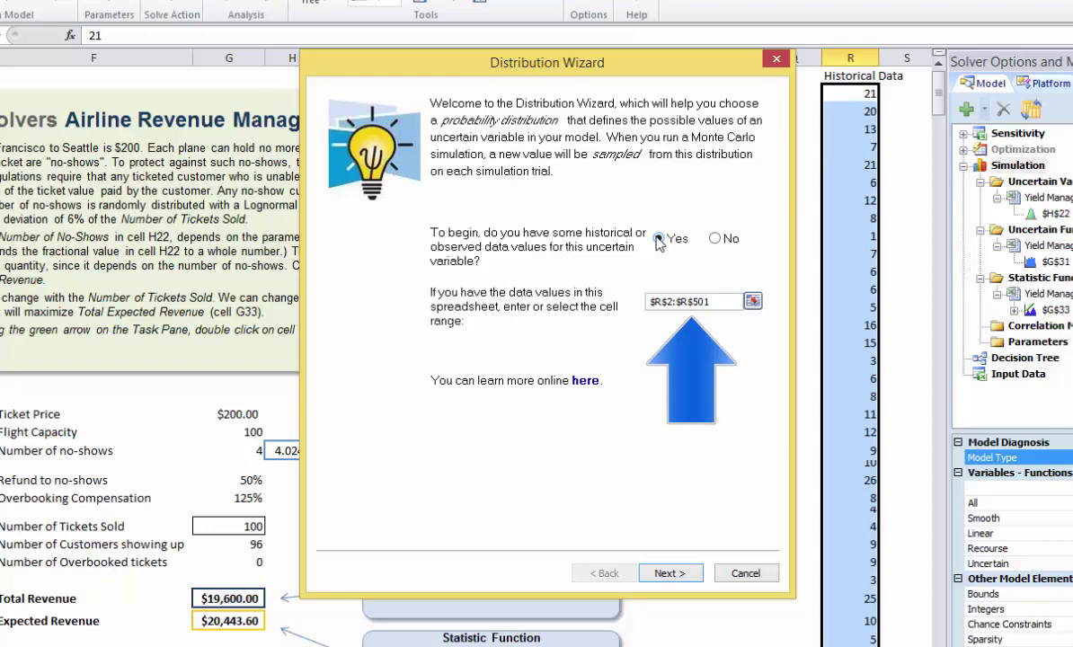
click(687, 575)
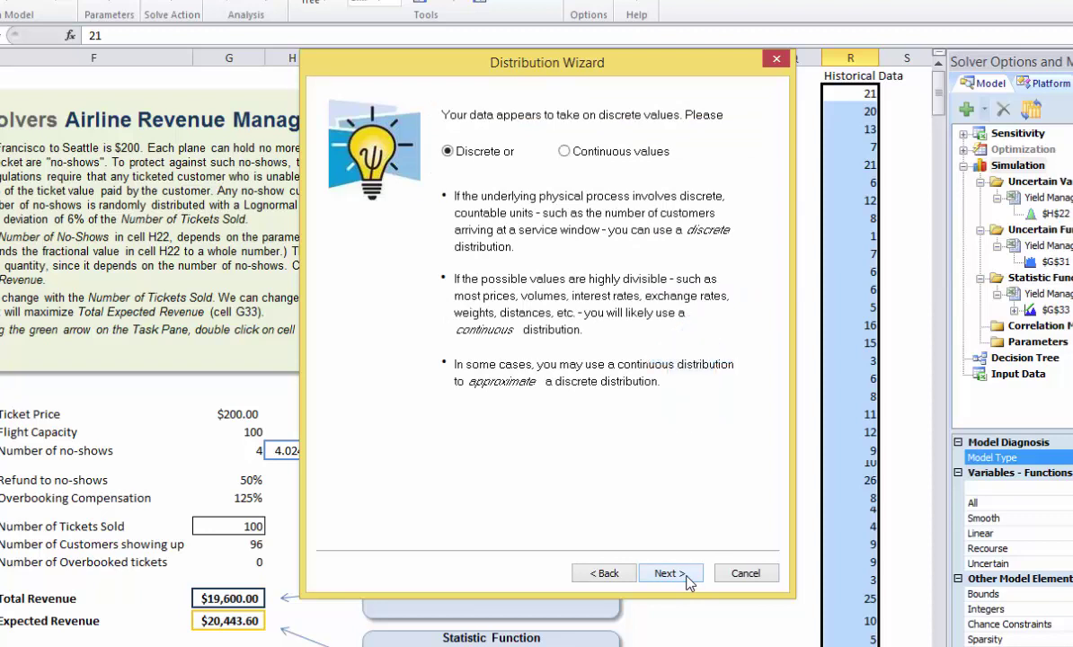
click(564, 152)
click(671, 575)
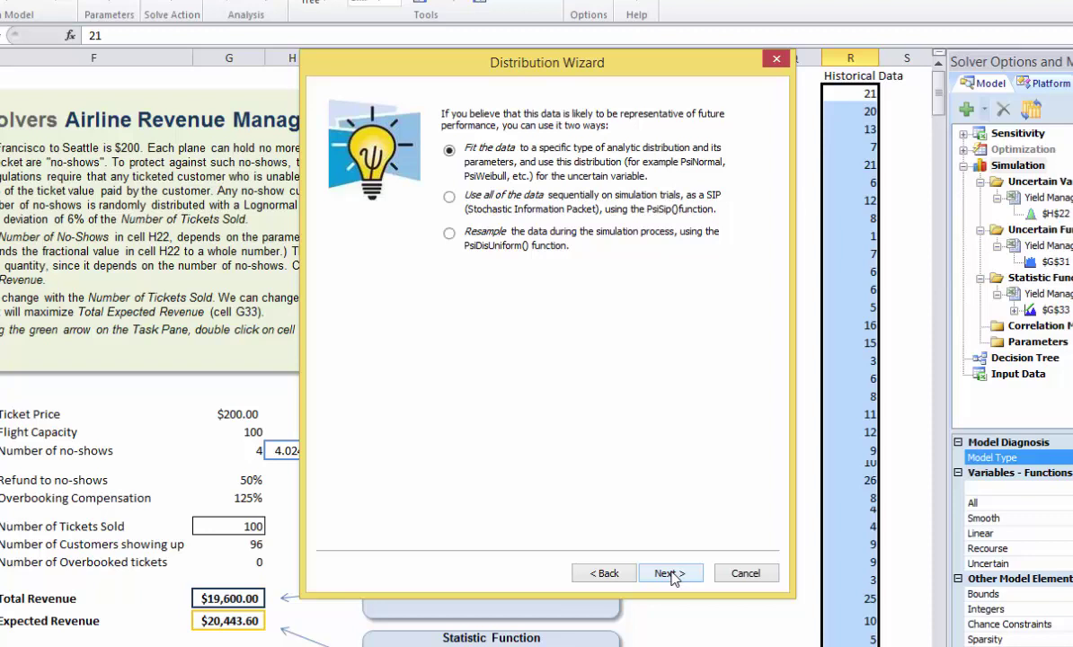
click(669, 573)
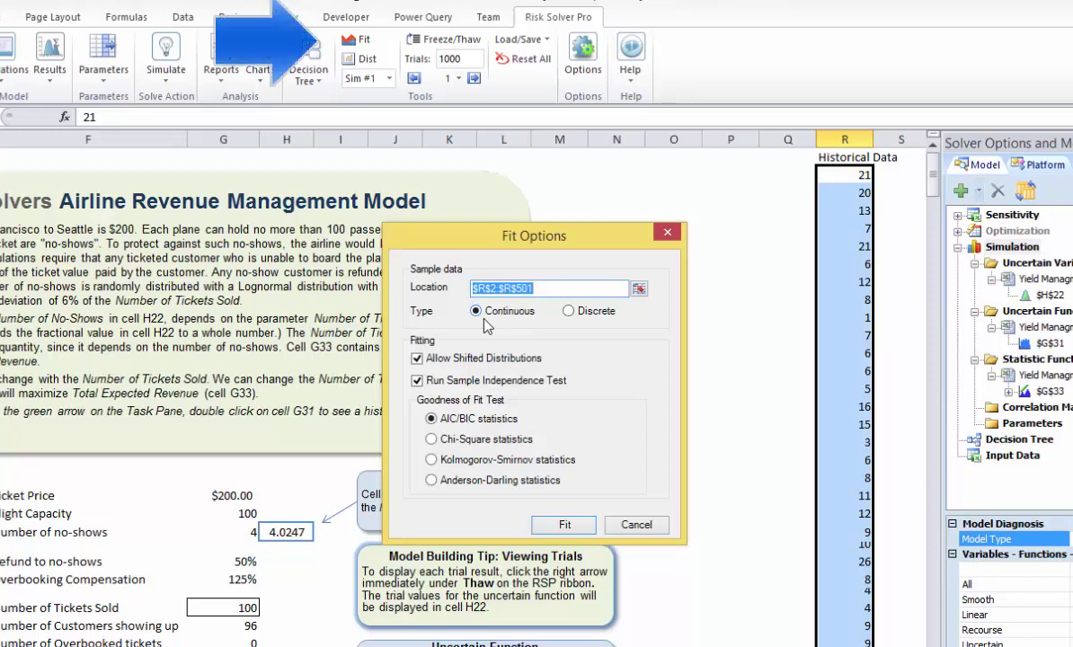
- Uncheck Allow Shifted Distributions and fit, giving LogNormal with fit statistic 233.52 and mean 9.9279
click(418, 359)
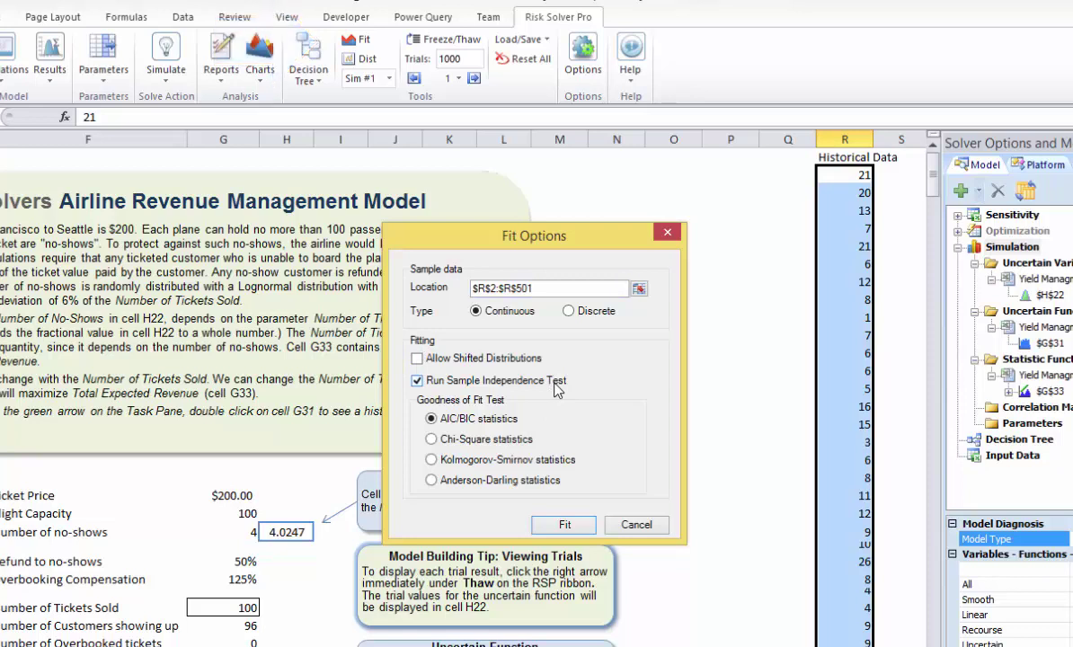
click(562, 525)
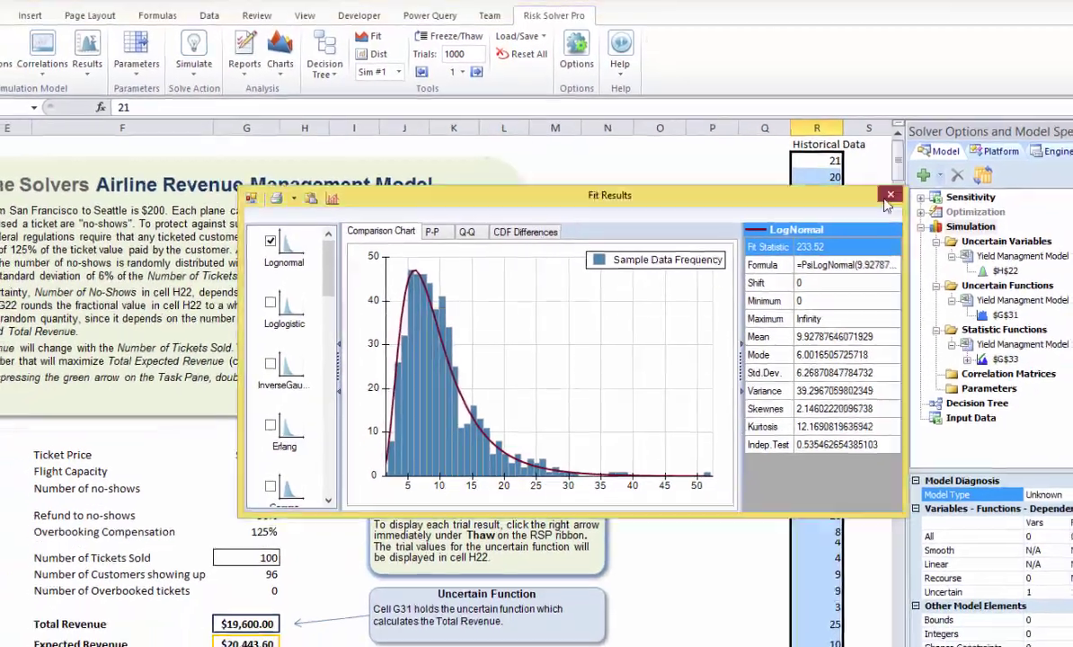
- Dismiss the Fit Results window with Esc
key(Escape)
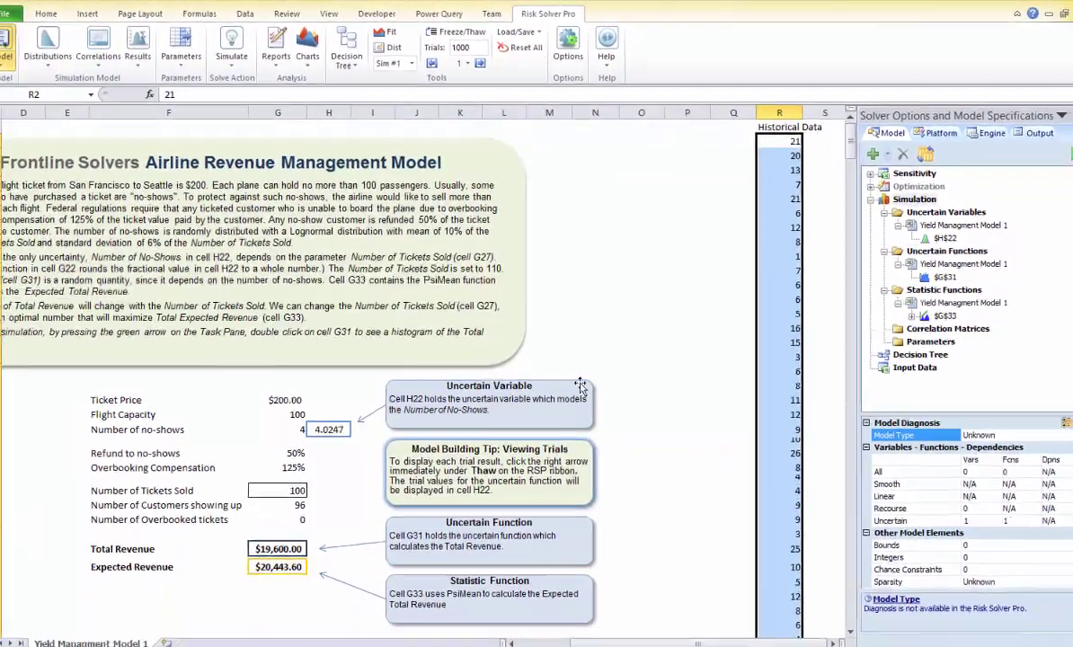
- Open H22's PsiLogNormal dialog showing mean 0.1*G27 and stdev 0.06*G27
mouse_move(332, 430)
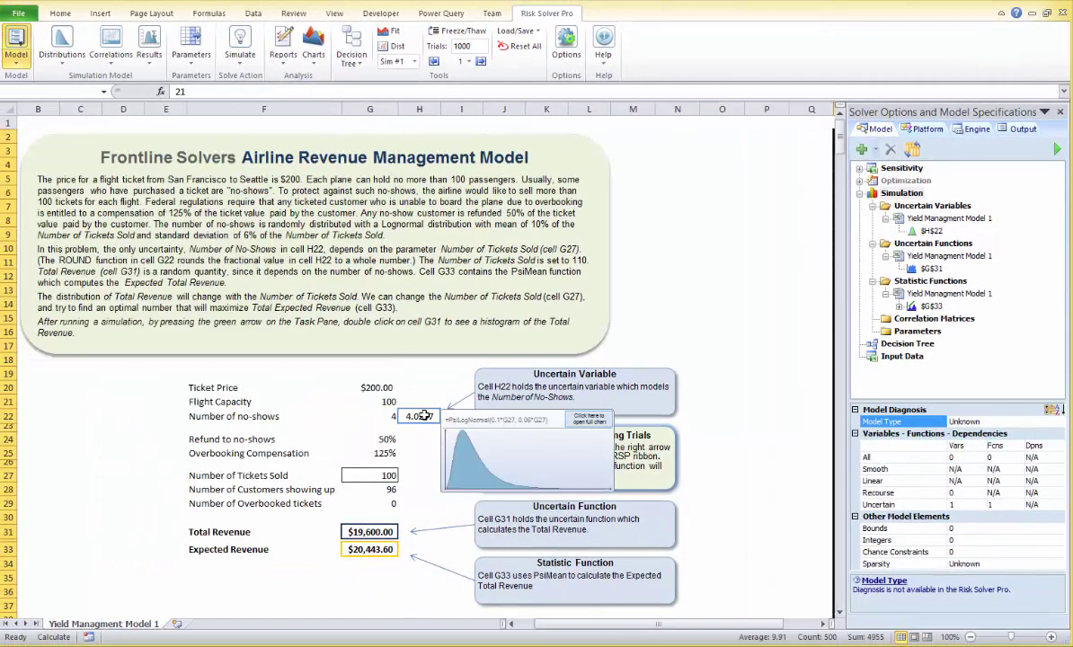
double_click(424, 416)
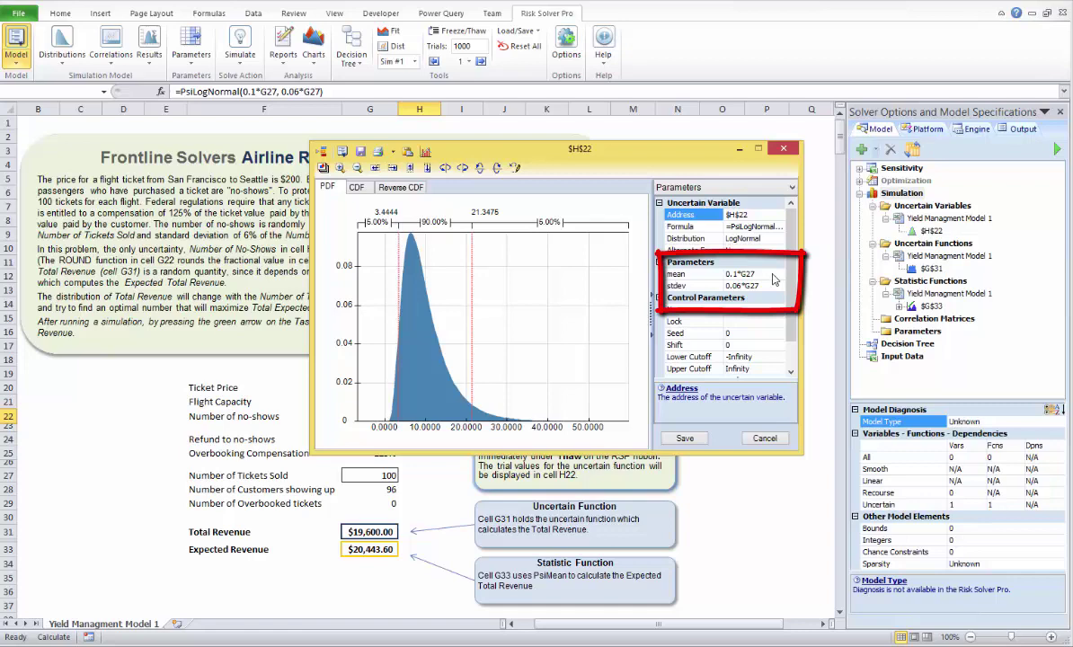
- Close the H22 no-shows distribution and simulate, giving G31 a mean of $18,999.00 and SD $607.91
click(240, 56)
click(251, 87)
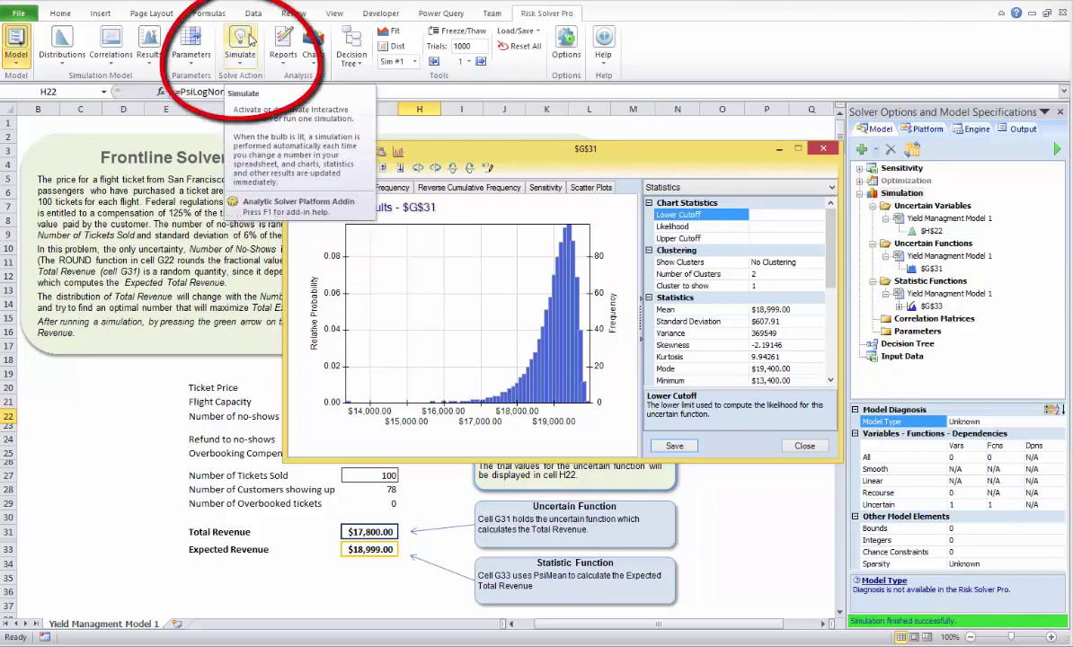
- Re-run the simulation, updating the G31 Total Revenue mean to $19,000.20
click(252, 40)
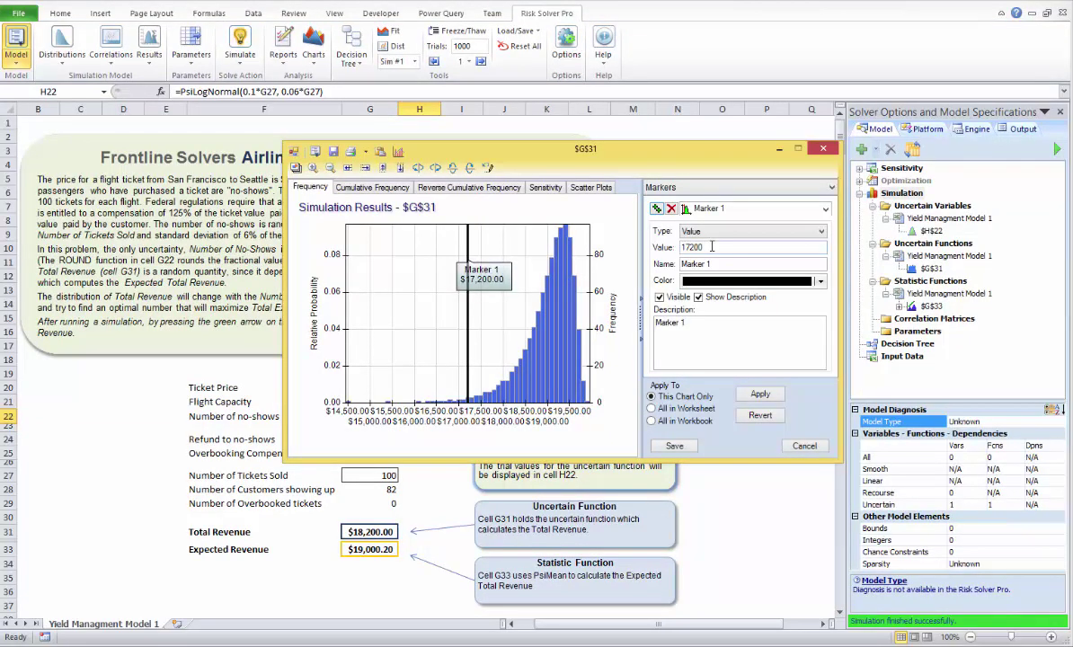
- Change Marker 1's value to 19000 and apply it on the G31 frequency chart
double_click(712, 246)
text(19000)
click(760, 394)
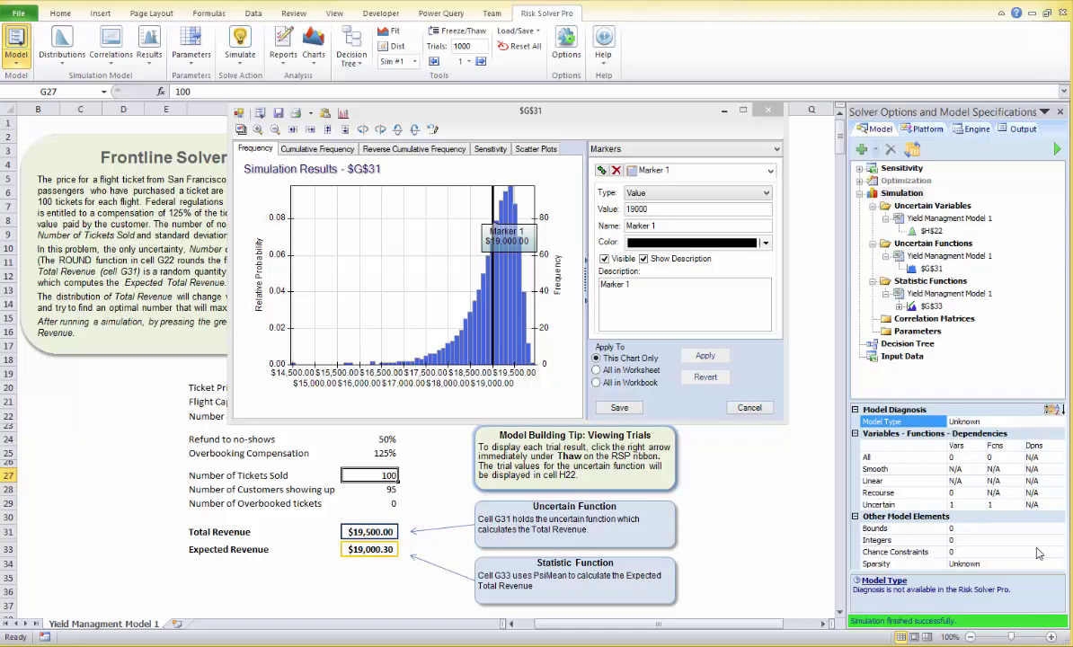
- Enter 110 tickets sold in G27, undoing once and re-entering, for Expected Revenue $20,444.40
text(110)
key(Return)
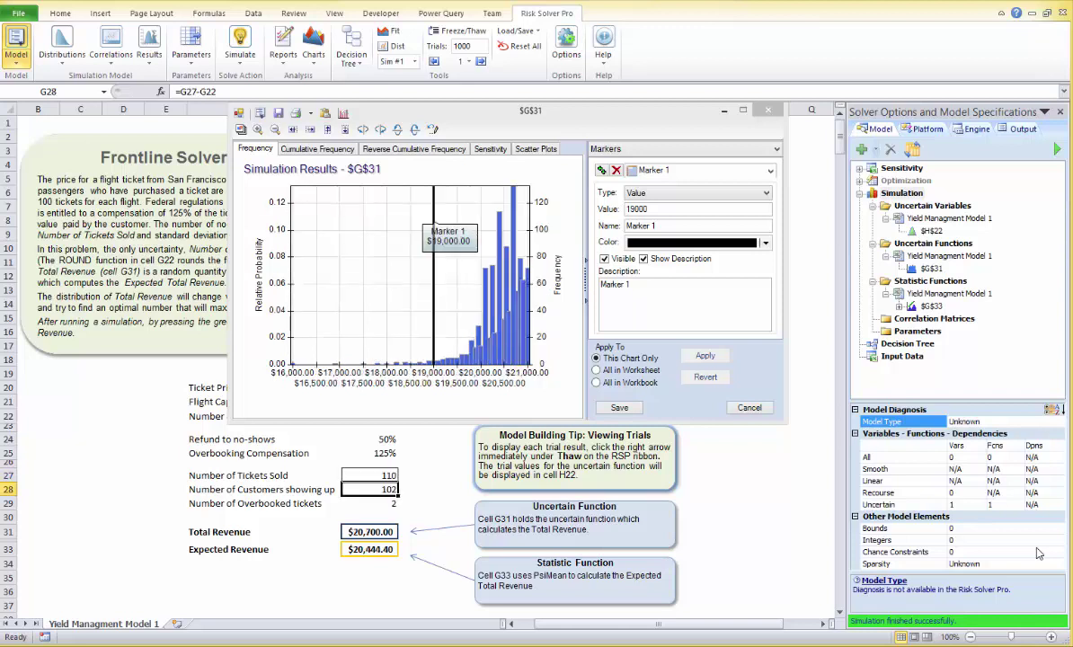
key(ctrl+z)
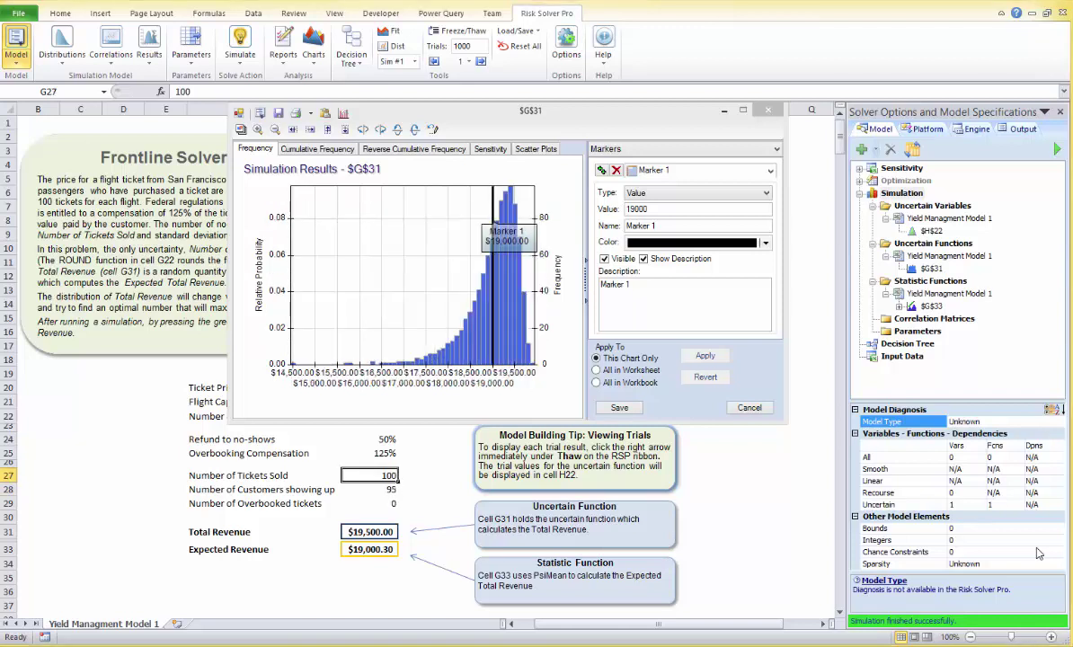
text(110)
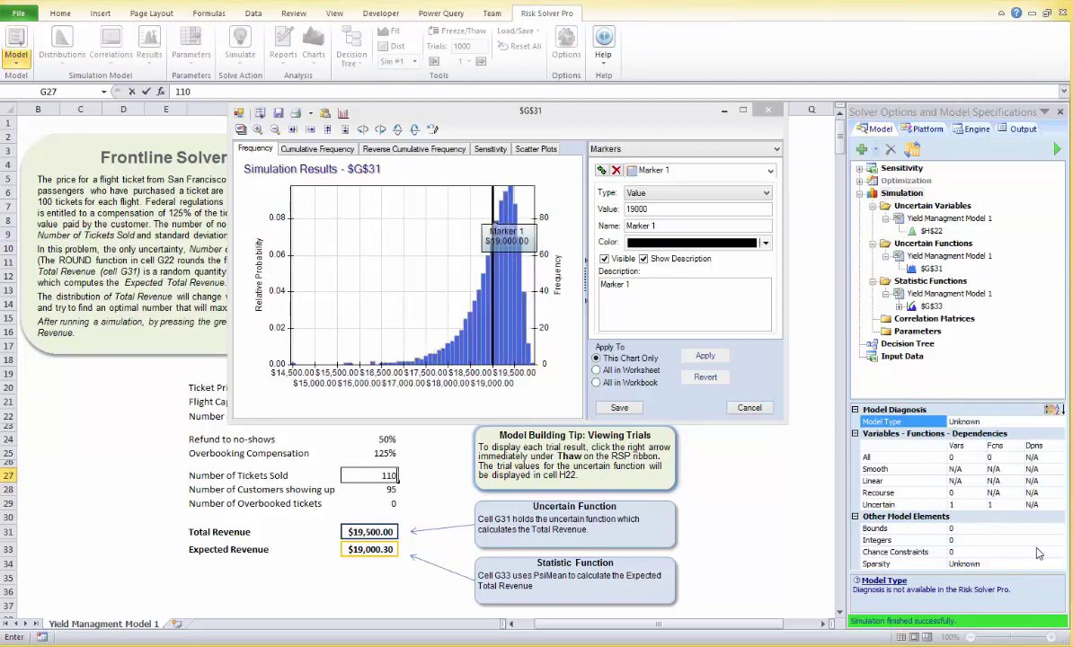
key(Return)
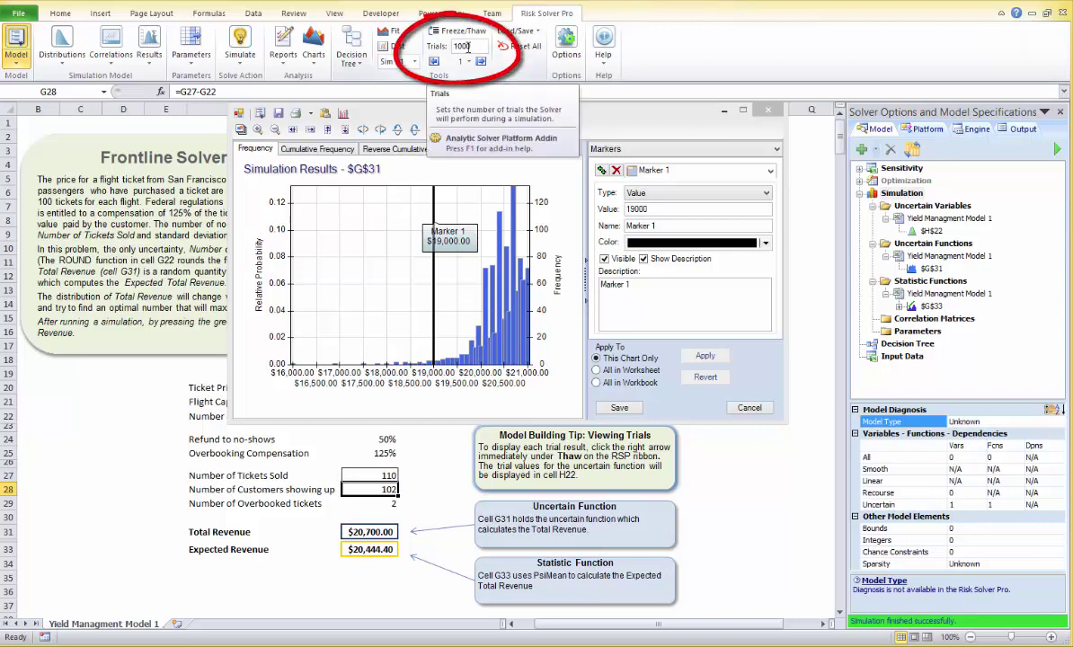
- Set trials to 10000 and tickets sold in G27 to 120, giving Expected Revenue $20,597.63
drag(452, 45, 478, 54)
text(10000)
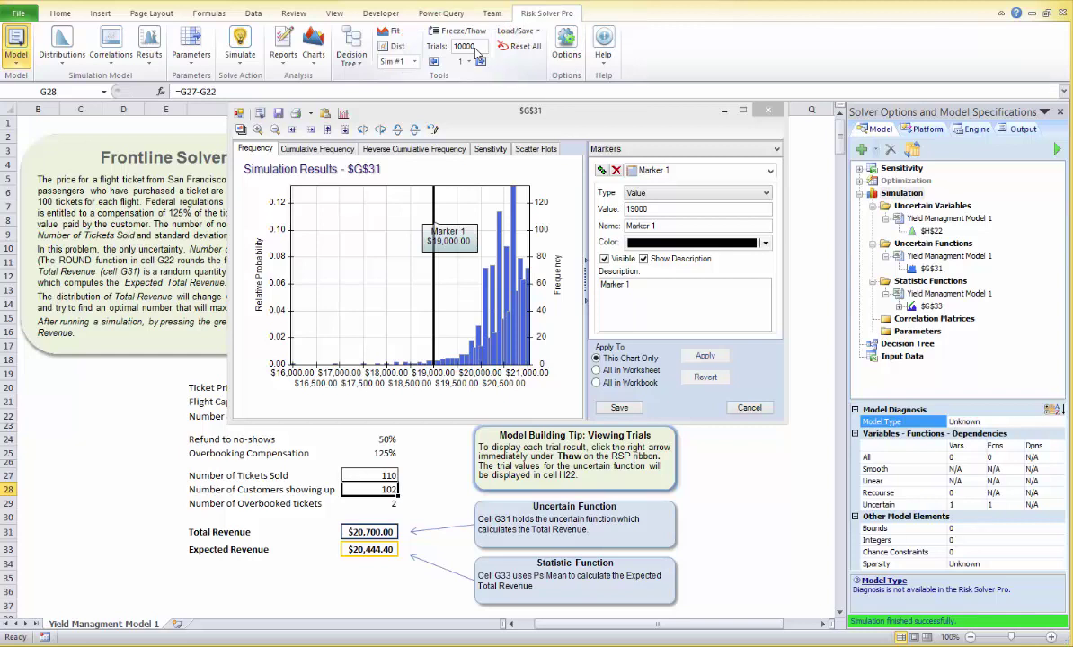
click(367, 476)
text(120)
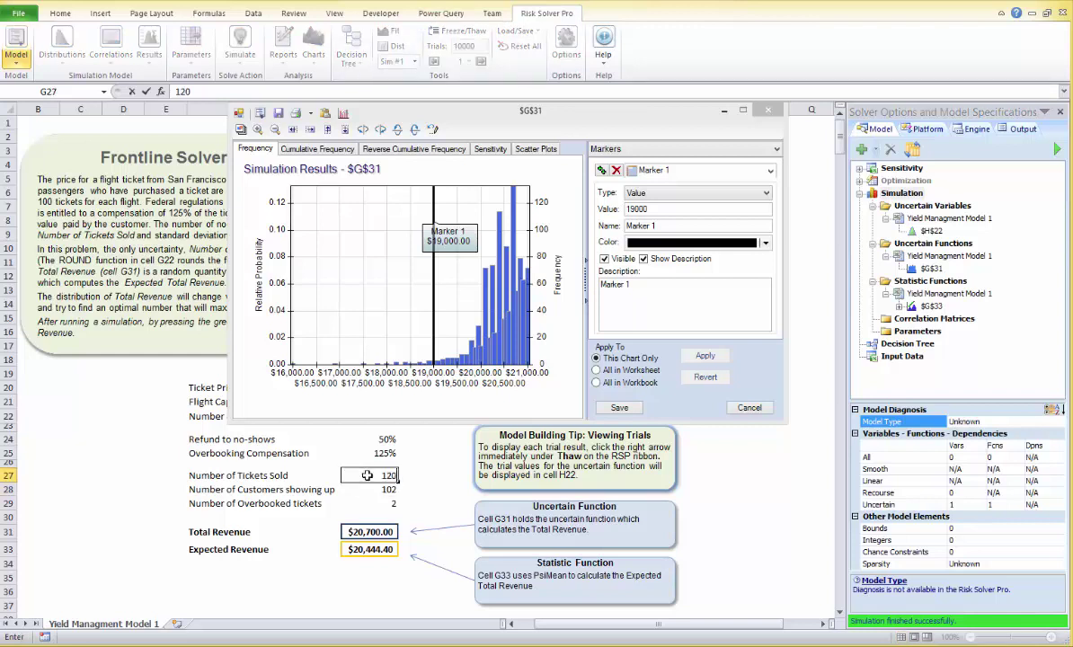
key(Return)
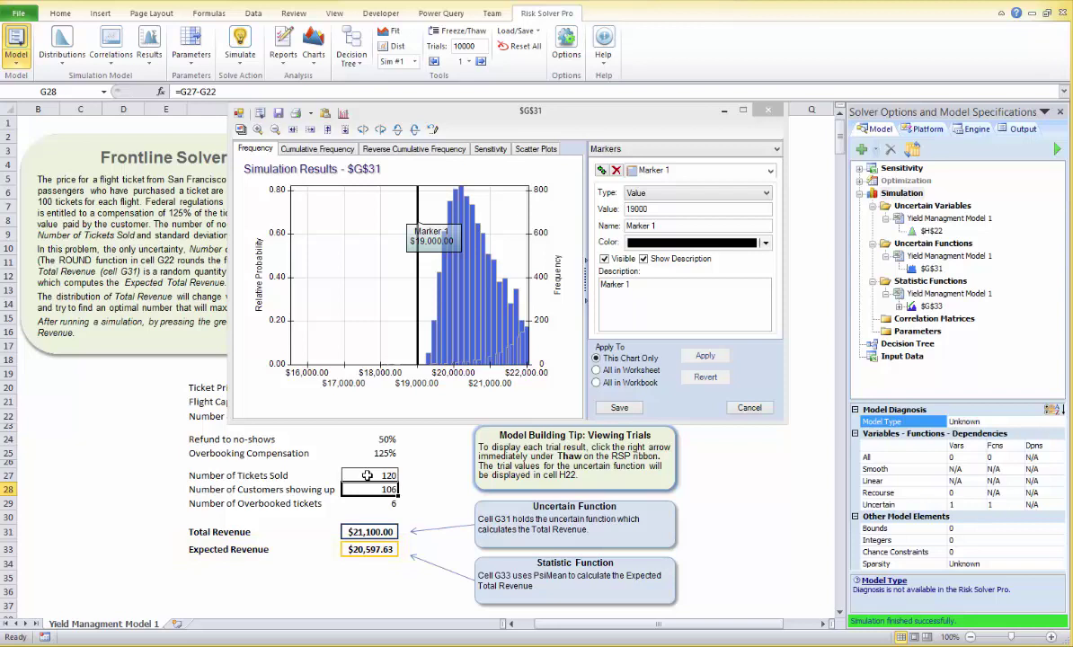
- Enter 130, then 140 tickets sold in G27, compare the histograms, and close the results chart
click(367, 475)
text(130)
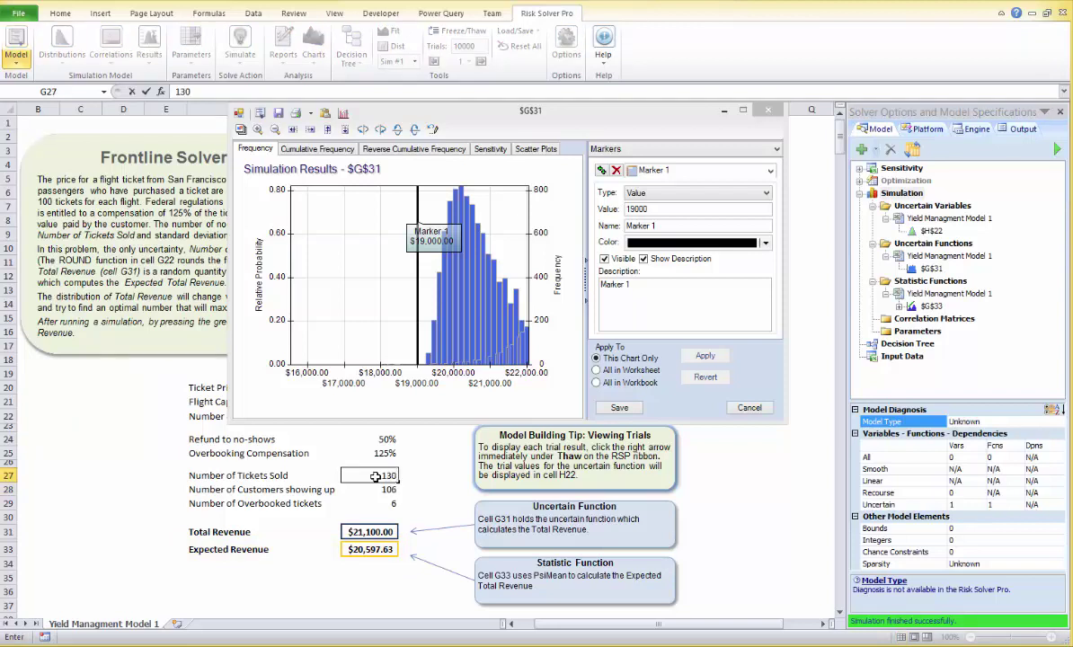
key(Return)
click(374, 477)
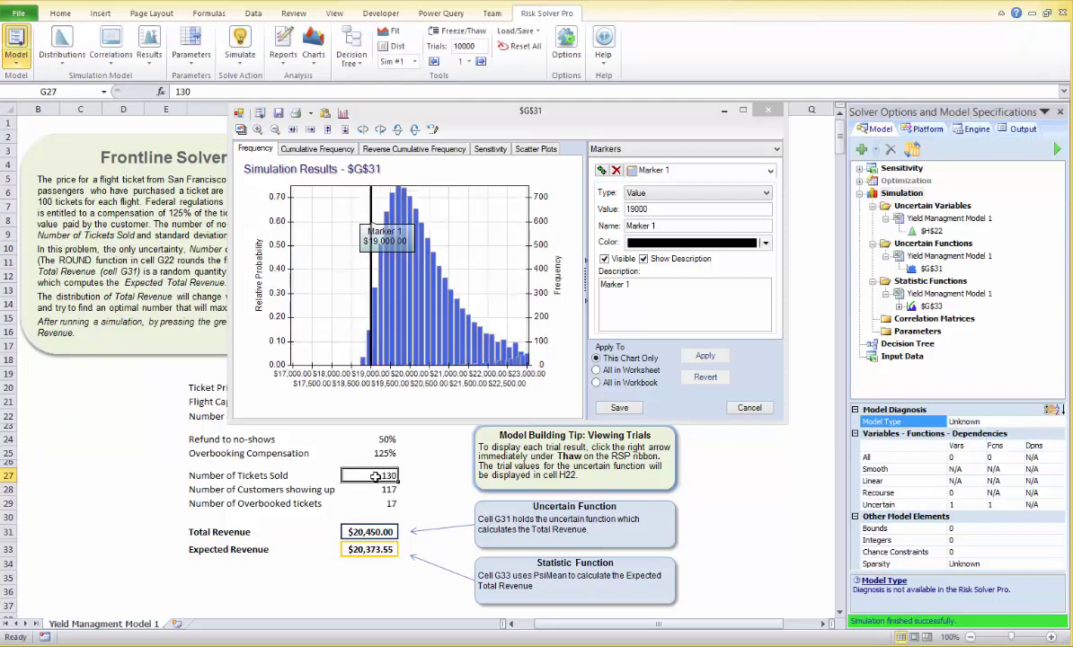
text(140)
key(Return)
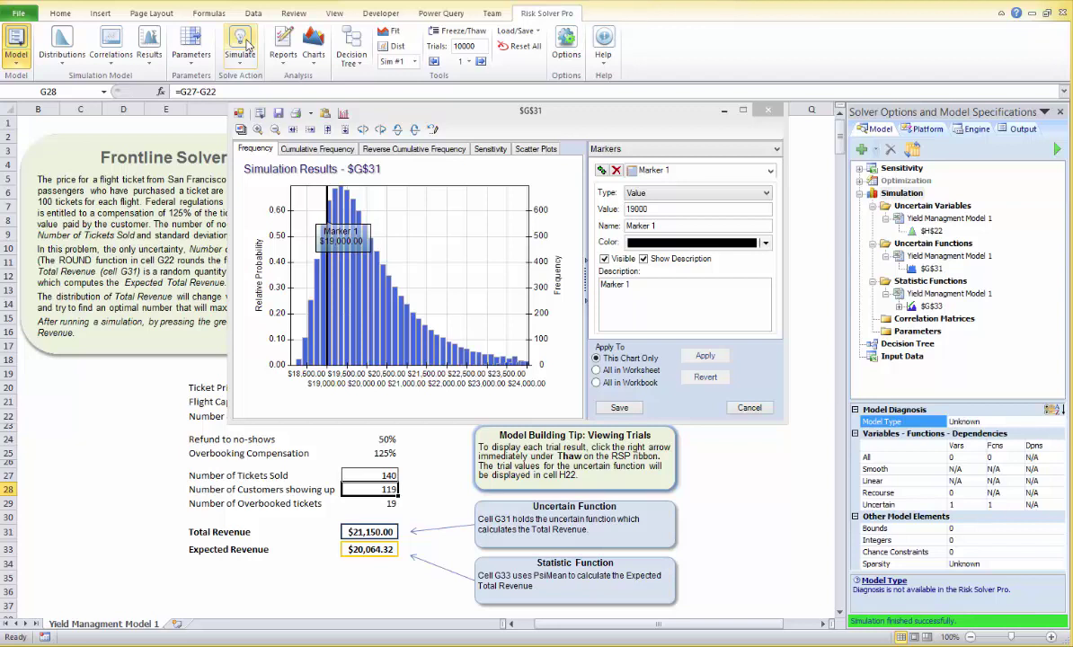
click(767, 109)
click(367, 475)
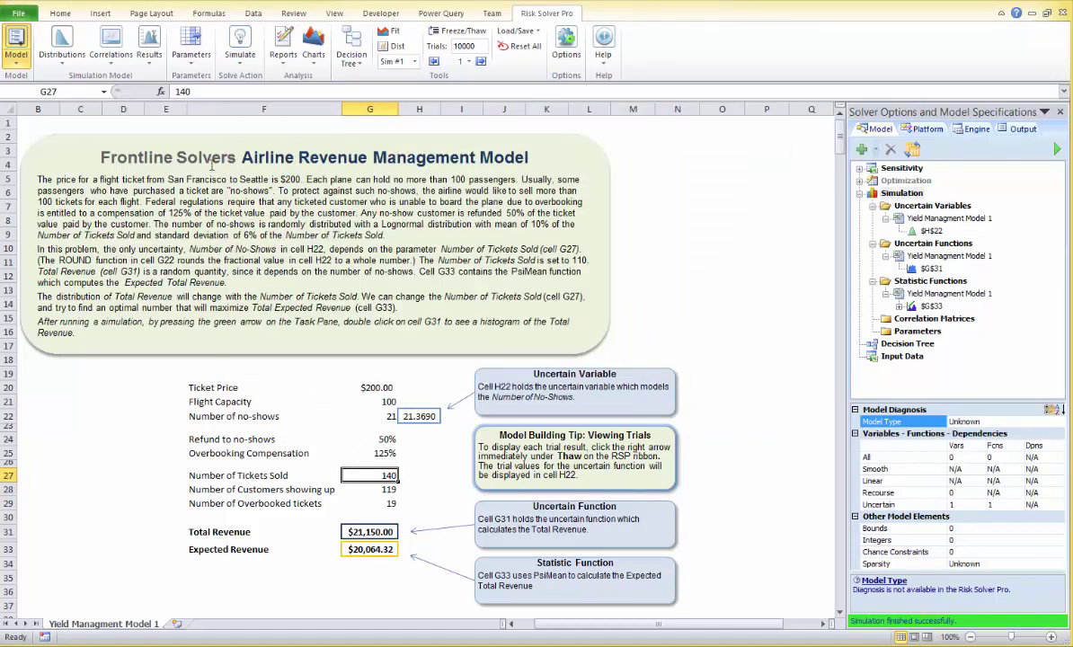
- Turn G27 into the simulation parameter PsiSimParam(100,150), spanning 100 to 150 tickets
click(191, 61)
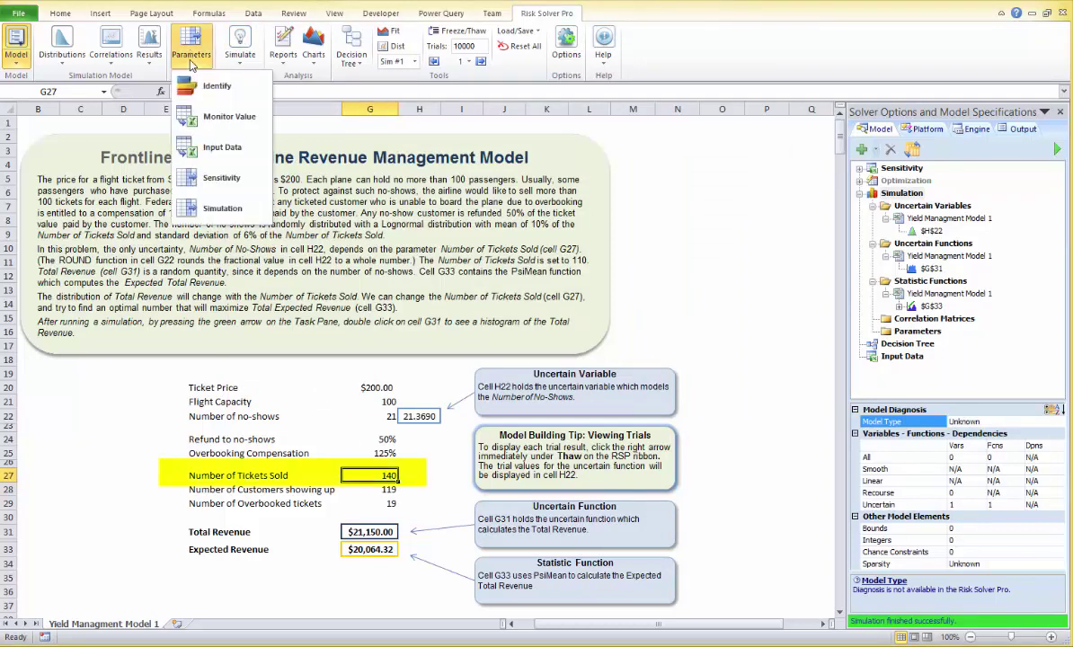
click(221, 208)
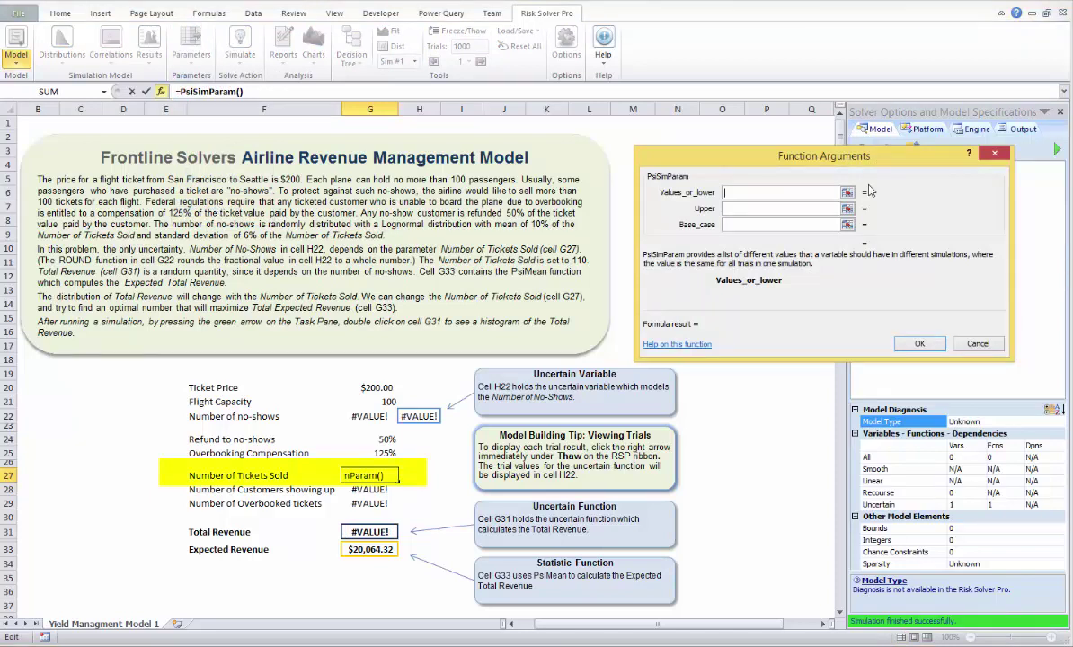
drag(885, 159, 557, 243)
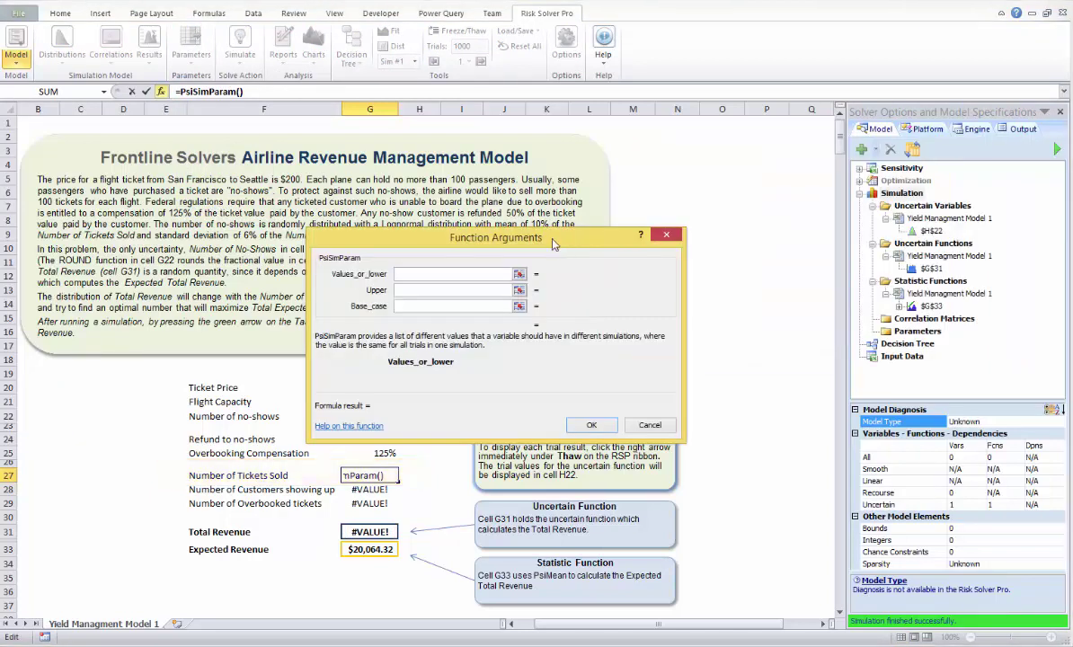
text(100)
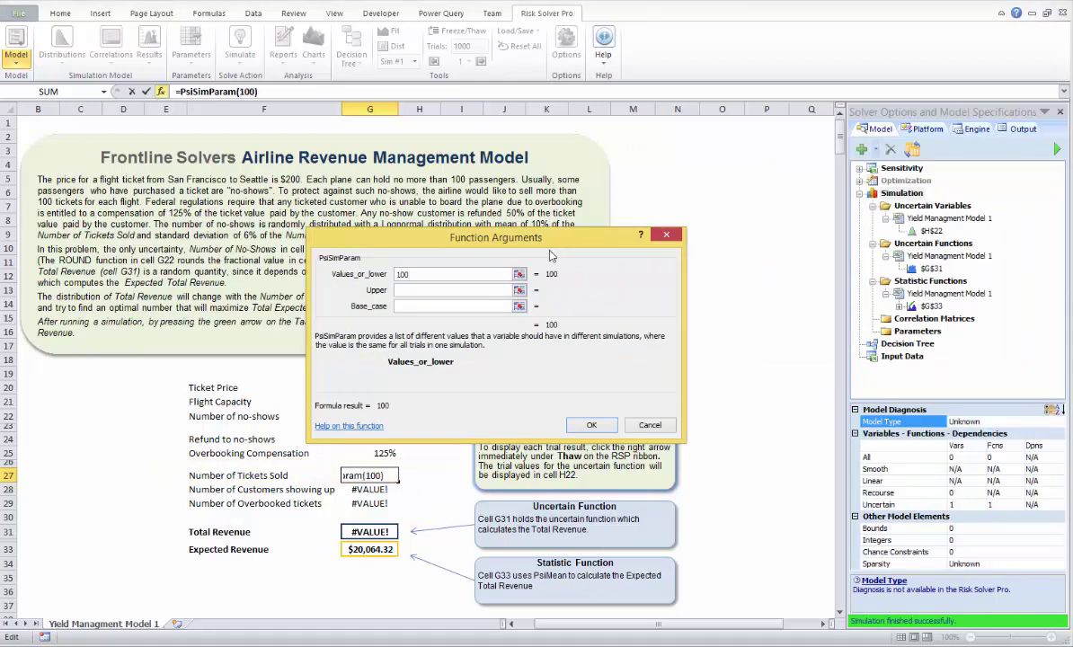
click(478, 291)
text(150)
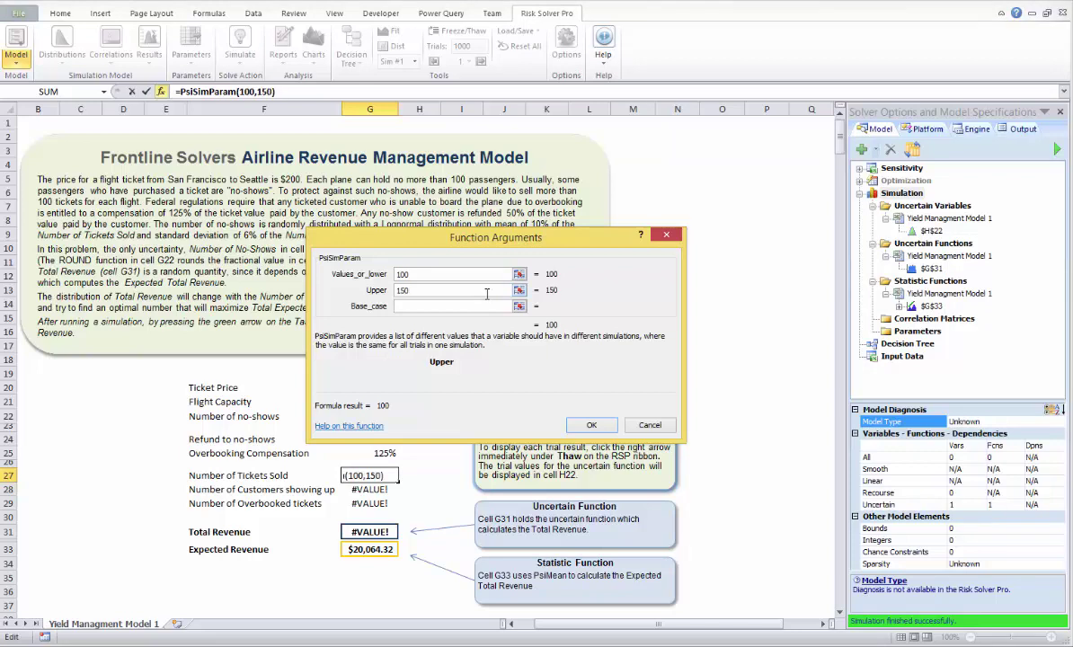
click(591, 425)
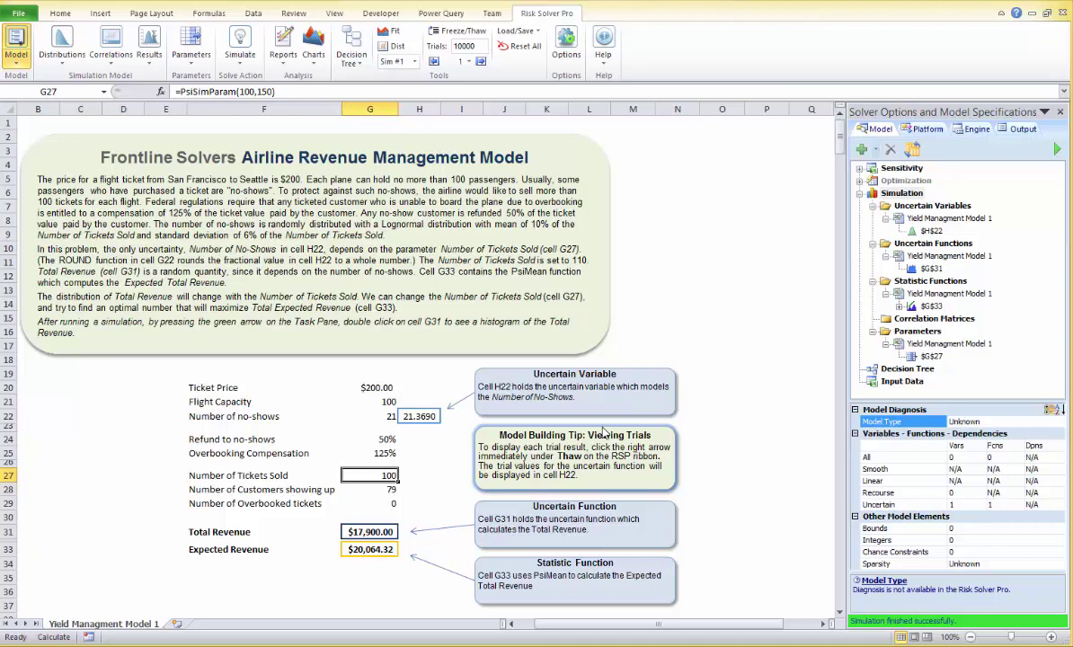
- Set Simulations to Run to 51 in the Solver pane's Platform settings
click(925, 129)
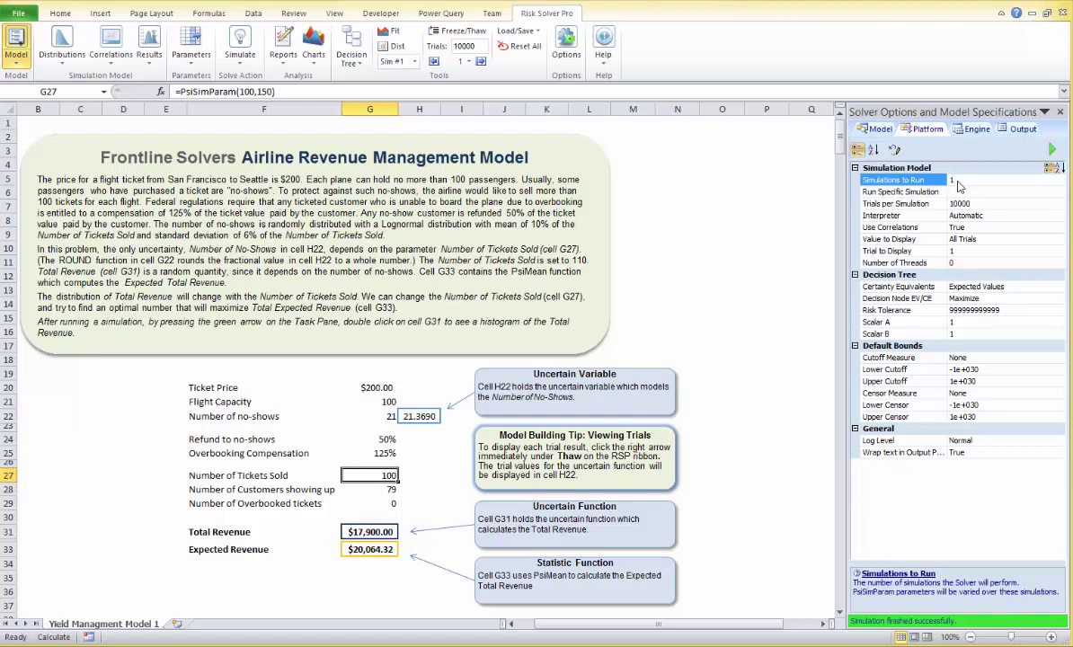
key(BackSpace)
text(5)
click(240, 45)
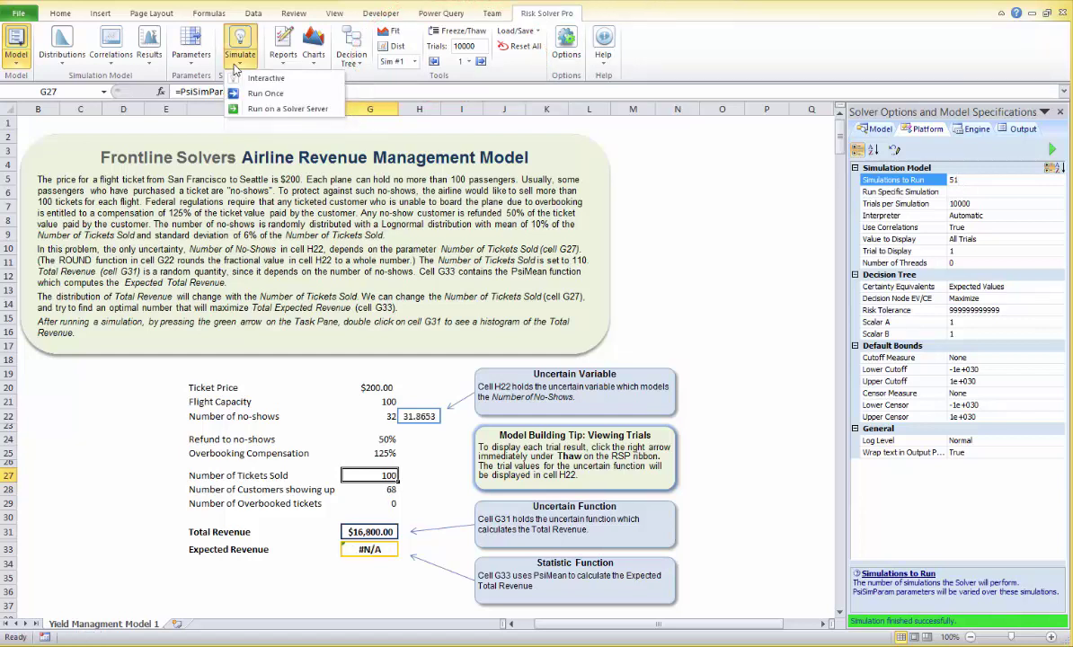
- Run all 51 simulations once, showing simulation 51's histogram at 150 tickets and $19,730.16
click(248, 94)
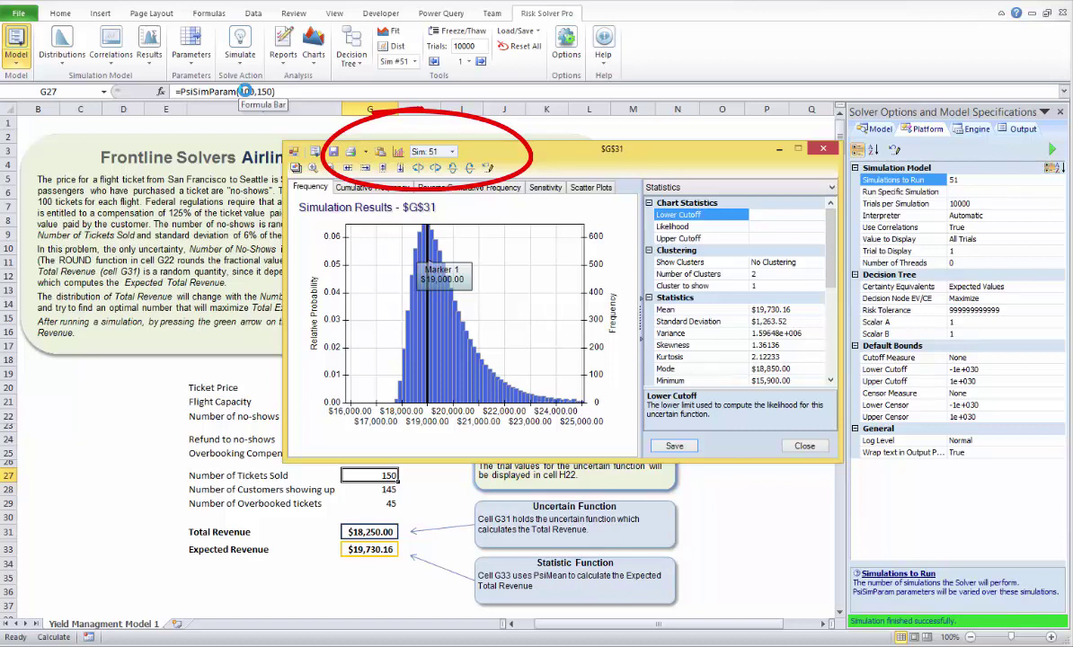
- View the Total Revenue histograms for simulations 46 and 6 in the results chart
click(452, 151)
click(404, 198)
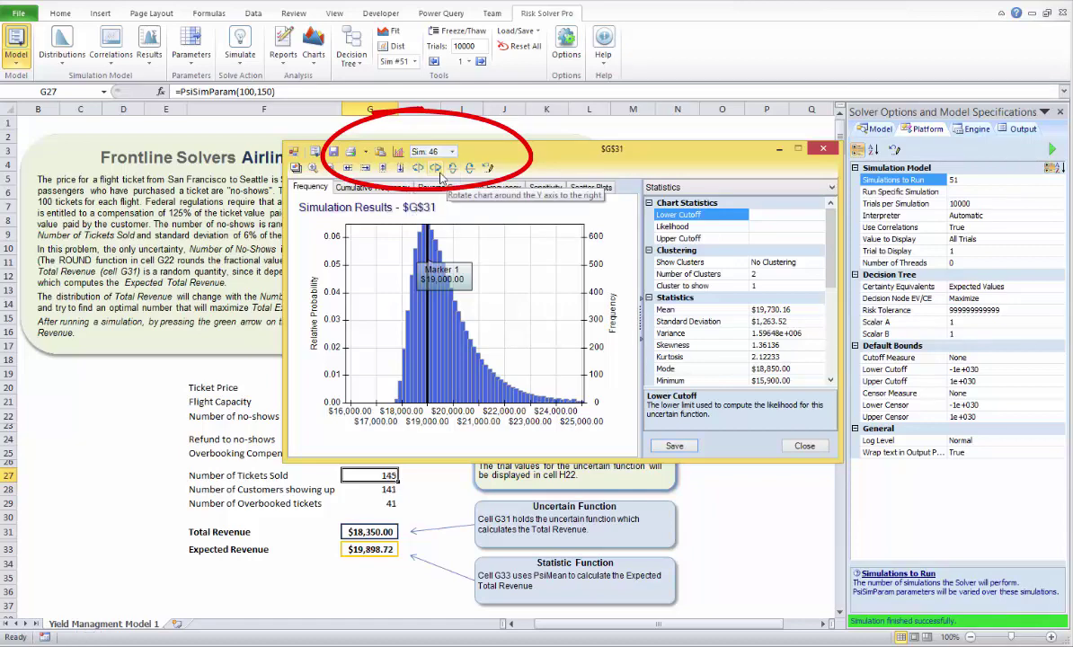
click(452, 152)
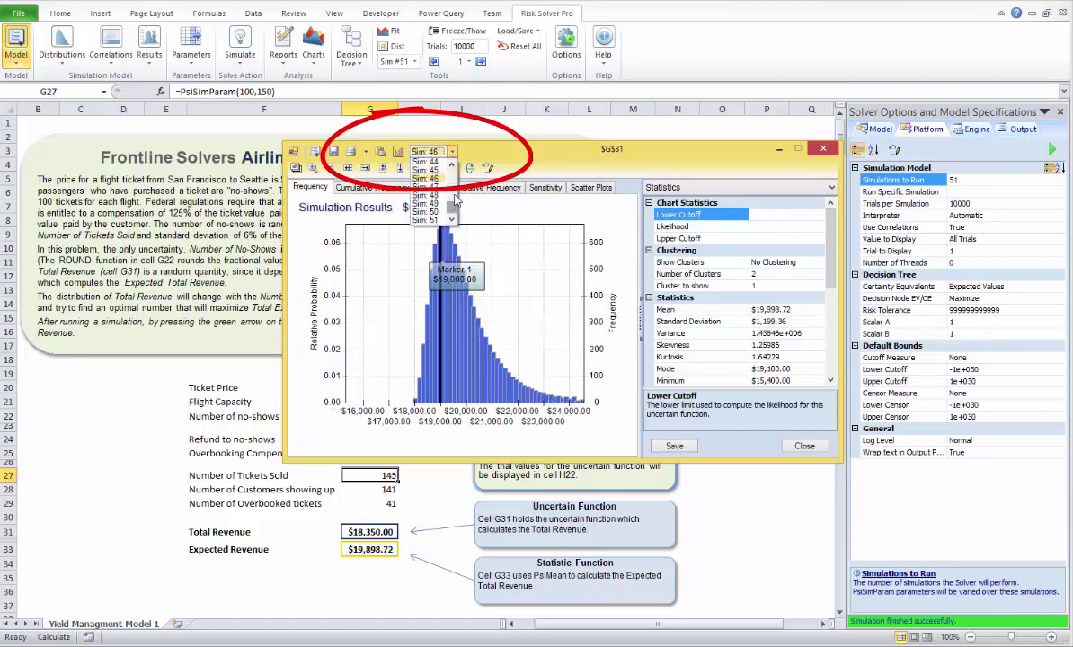
click(442, 181)
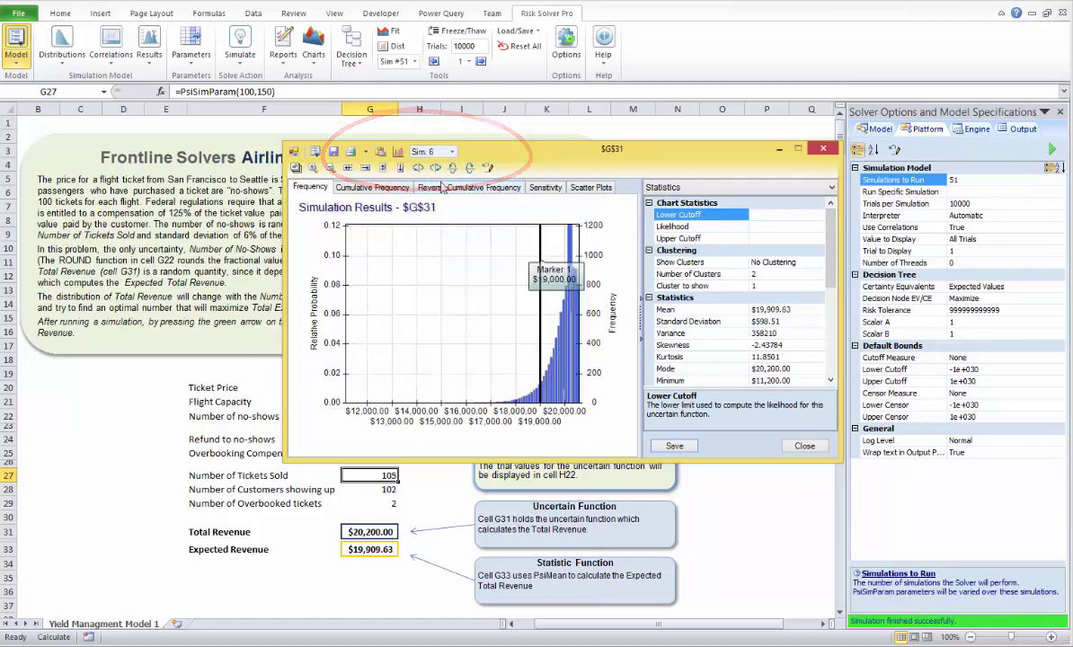
- Close the results chart and use the ribbon's Sim # list, displaying simulation 16's results
click(823, 148)
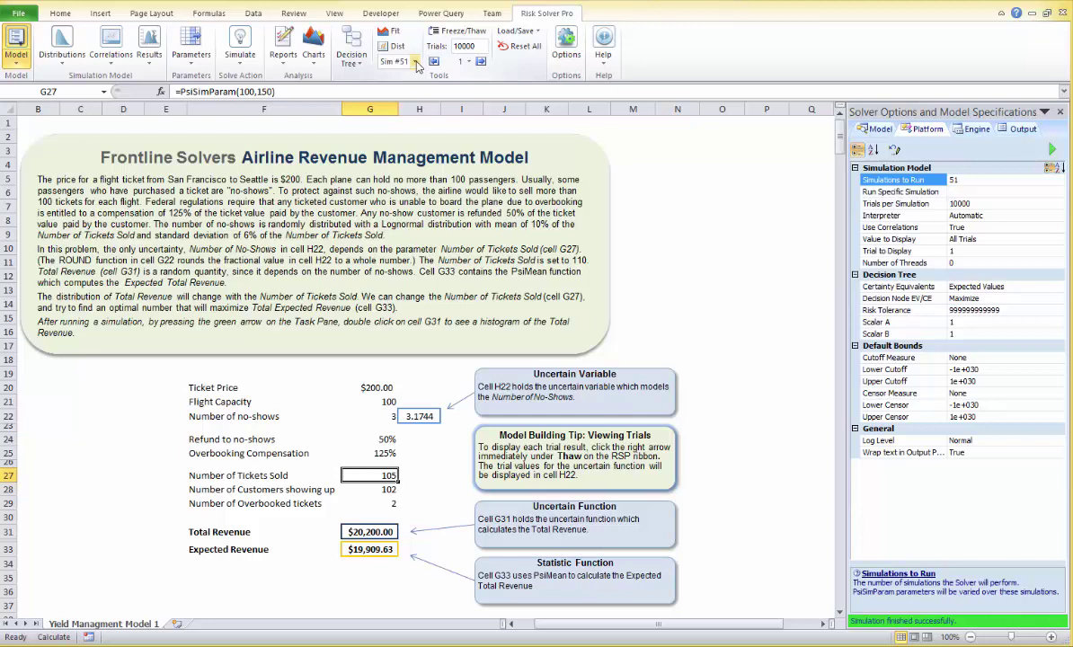
click(415, 62)
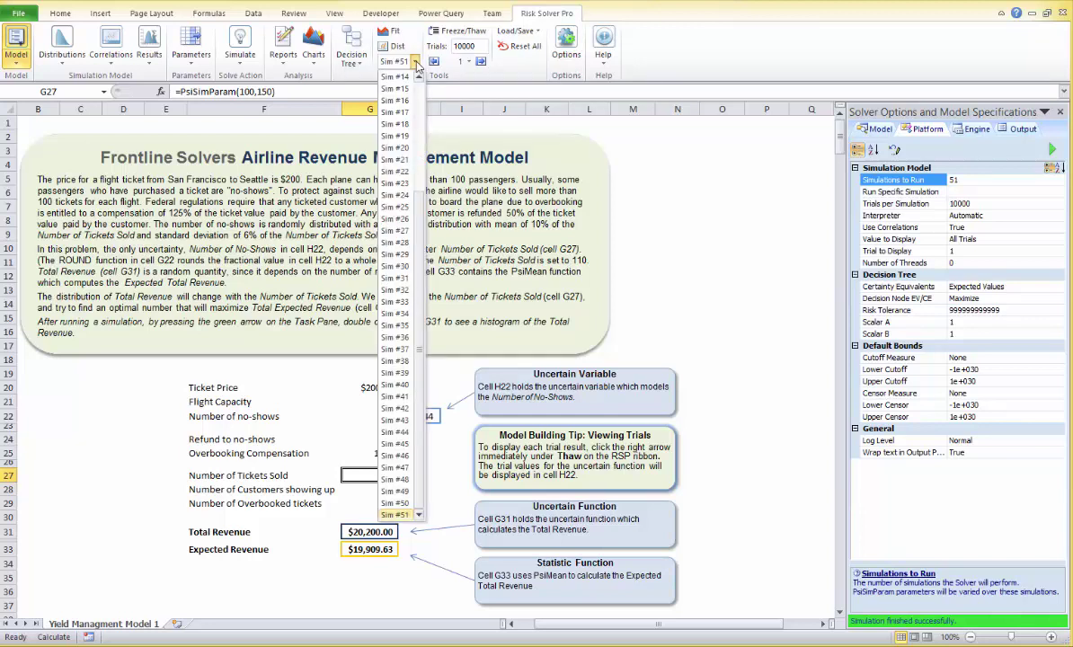
click(415, 62)
- Display worksheet values for simulation 16, then simulation 3, from the Sim # list
click(415, 62)
click(399, 100)
click(415, 62)
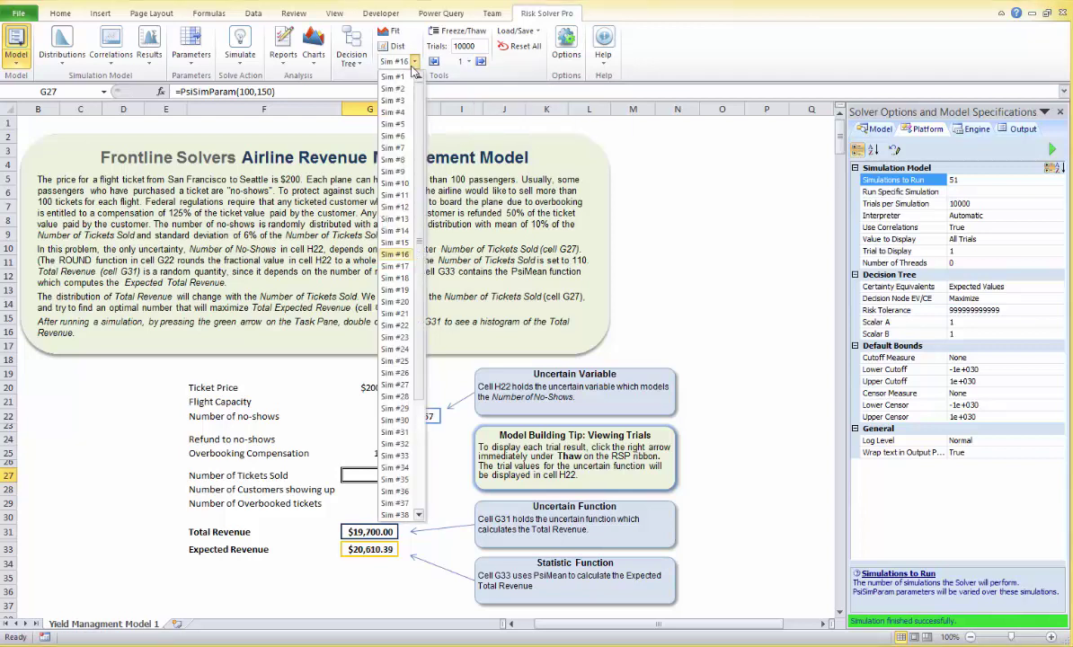
click(399, 97)
- Advance Trial to Display to 4, showing 127 tickets sold and $21,800.00 Total Revenue
click(480, 62)
double_click(480, 62)
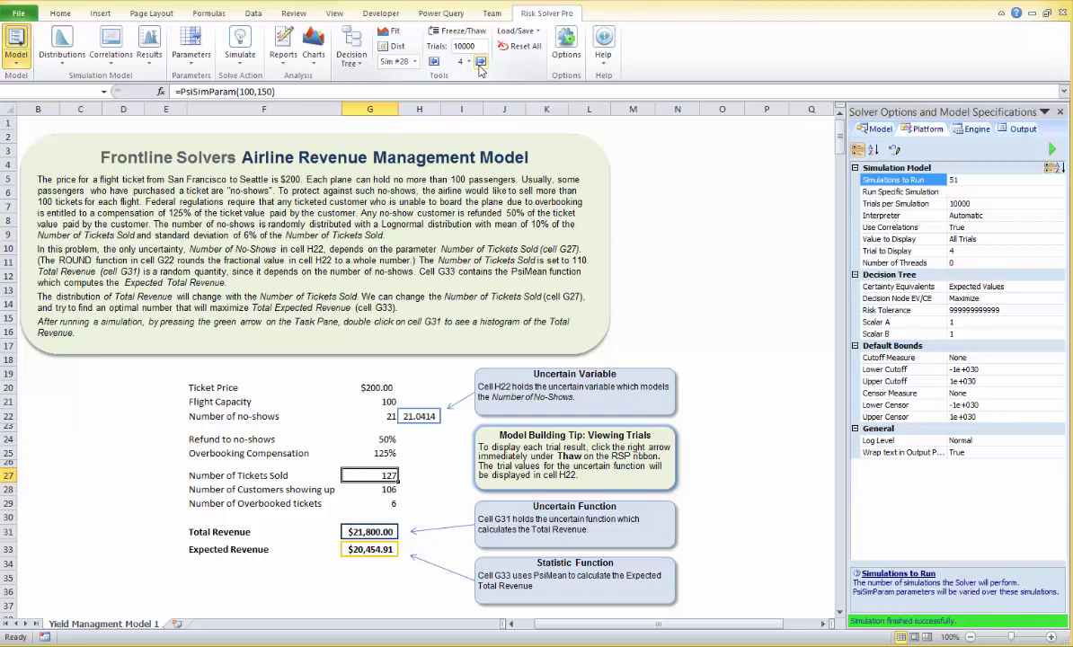
click(313, 56)
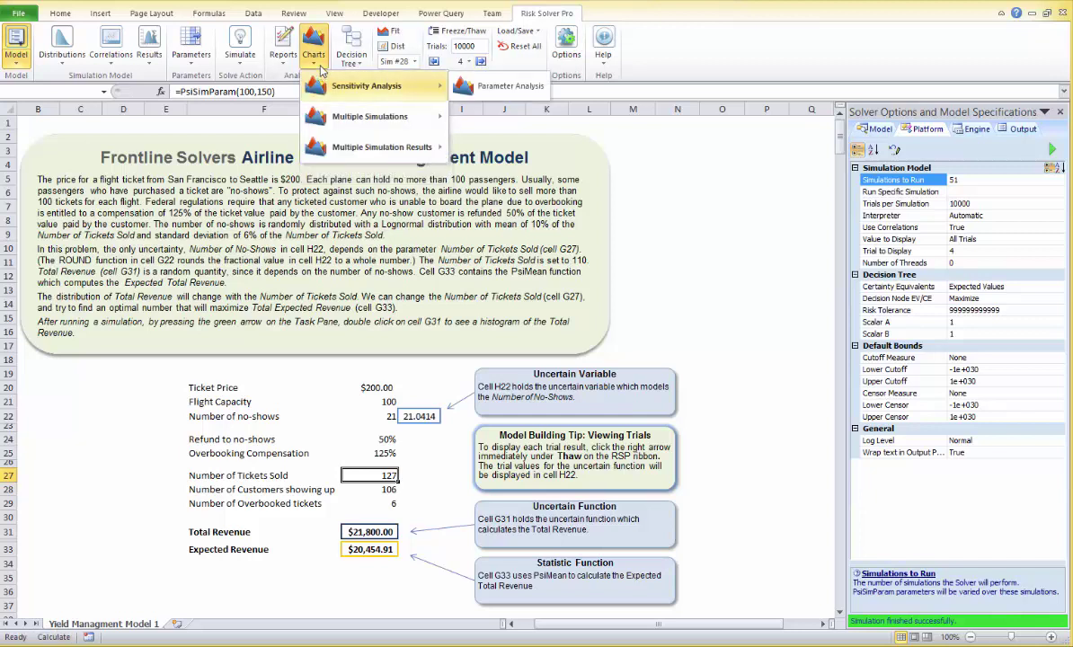
- Create a Multiple Simulations Trend chart of Total Revenue with all simulations added
mouse_move(338, 109)
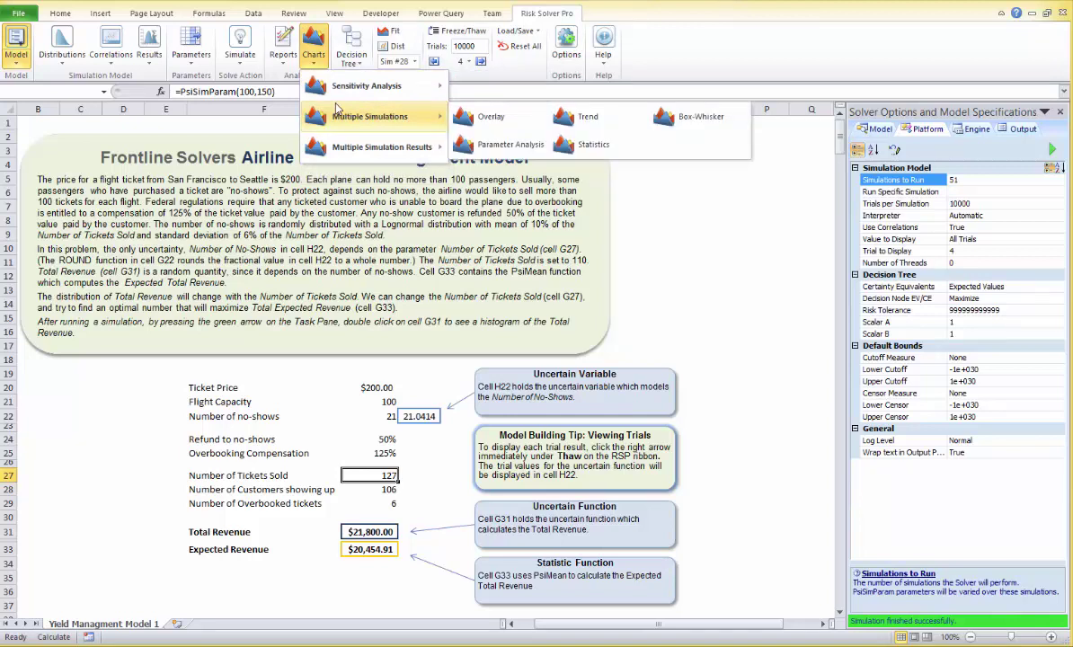
click(585, 116)
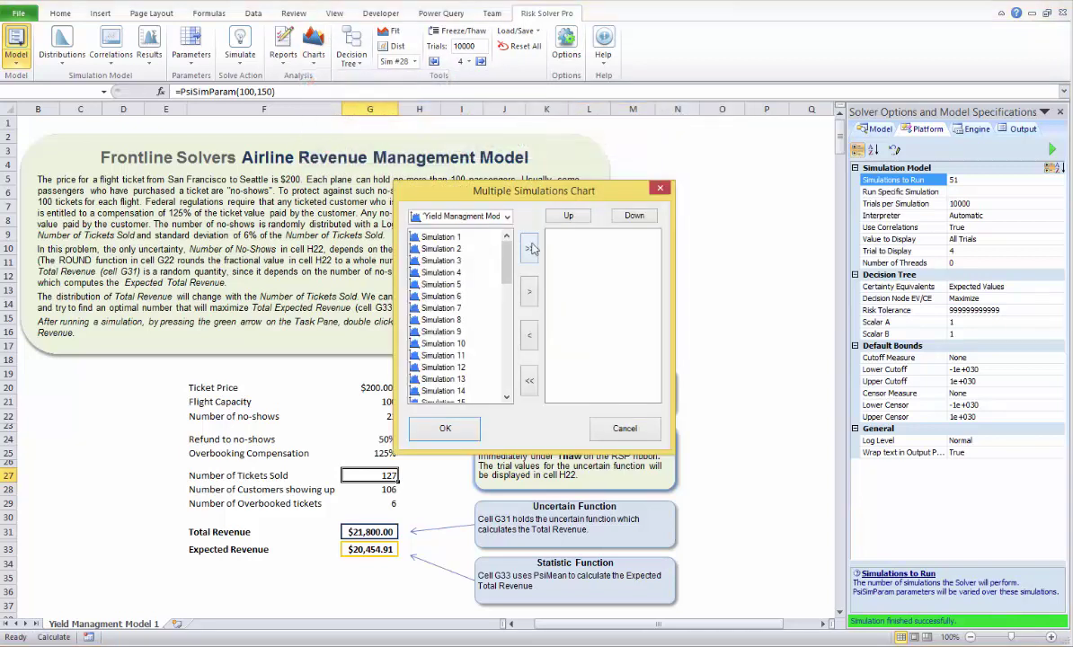
click(529, 248)
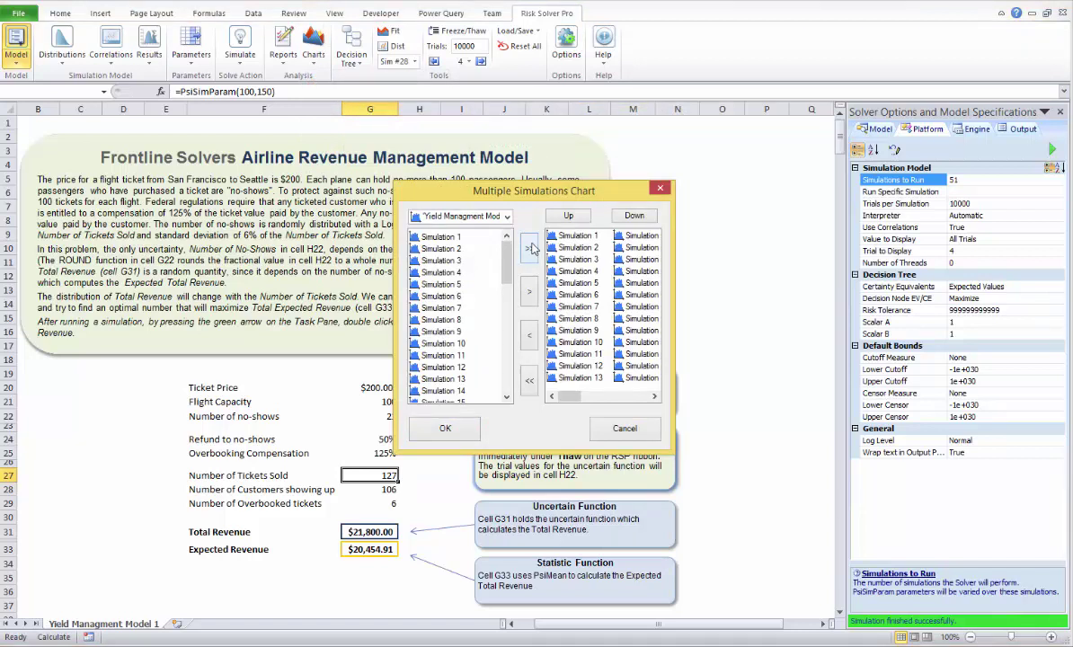
click(462, 429)
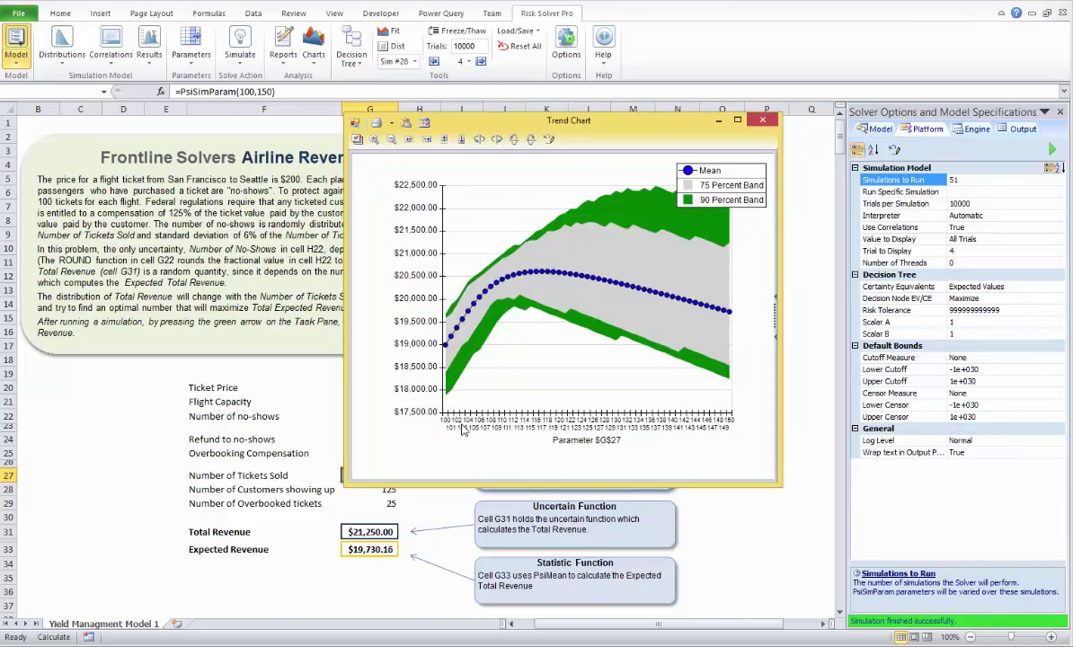